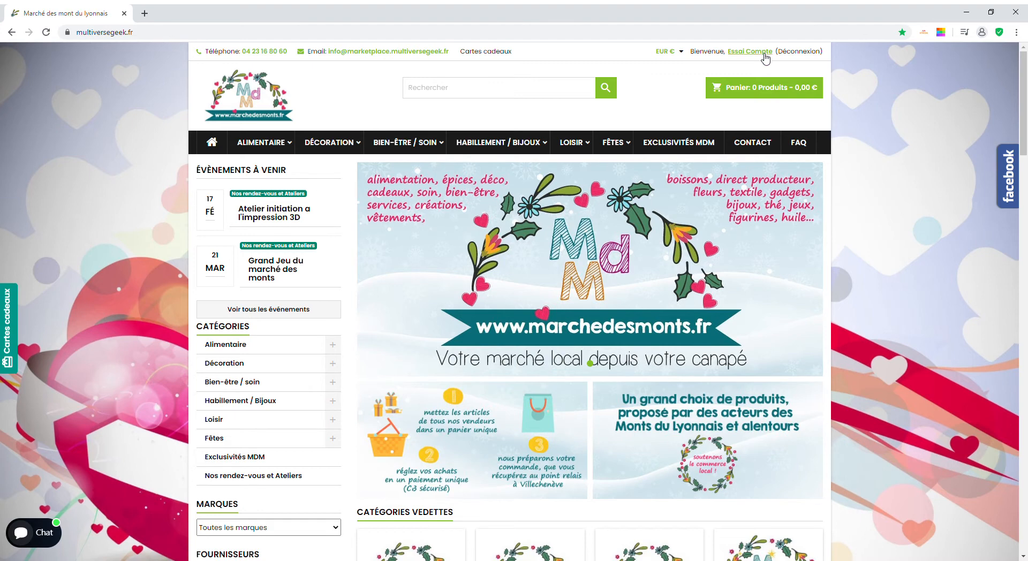
# Open the list of the seller account's own products from the customer account page
pyautogui.click(766, 58)
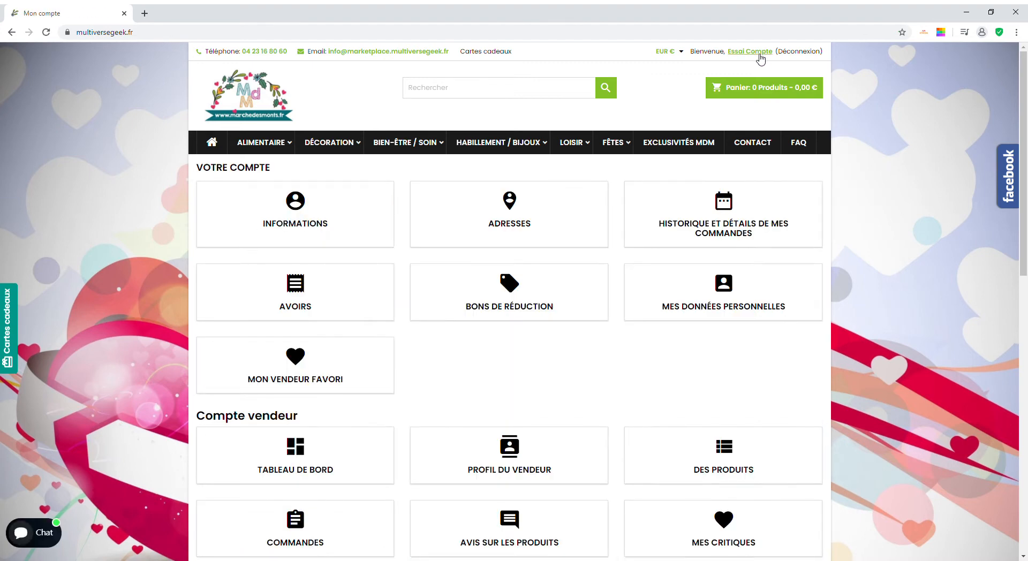
pyautogui.scroll(-1, 893, 387)
pyautogui.scroll(-8, 893, 386)
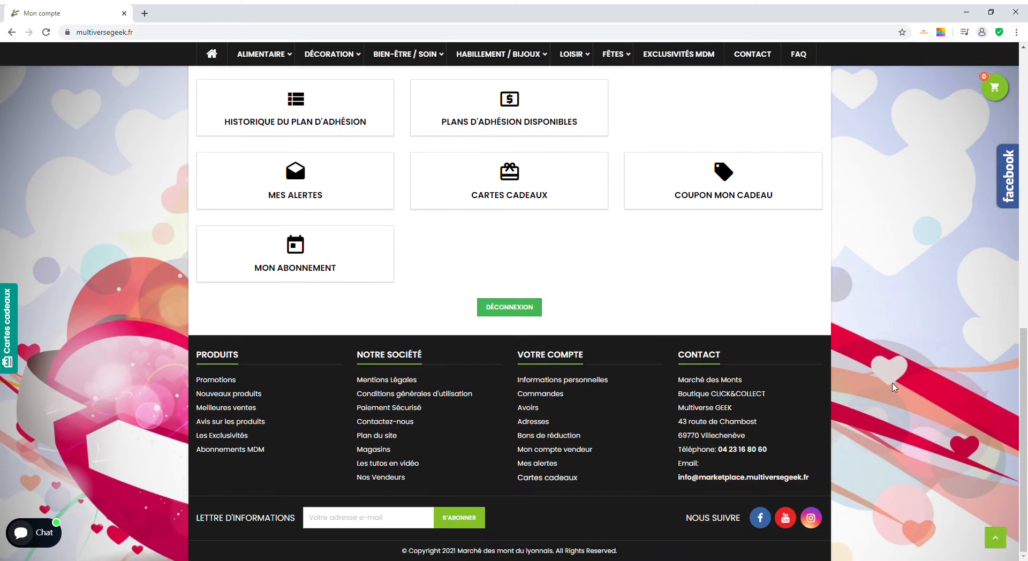
pyautogui.scroll(12, 910, 342)
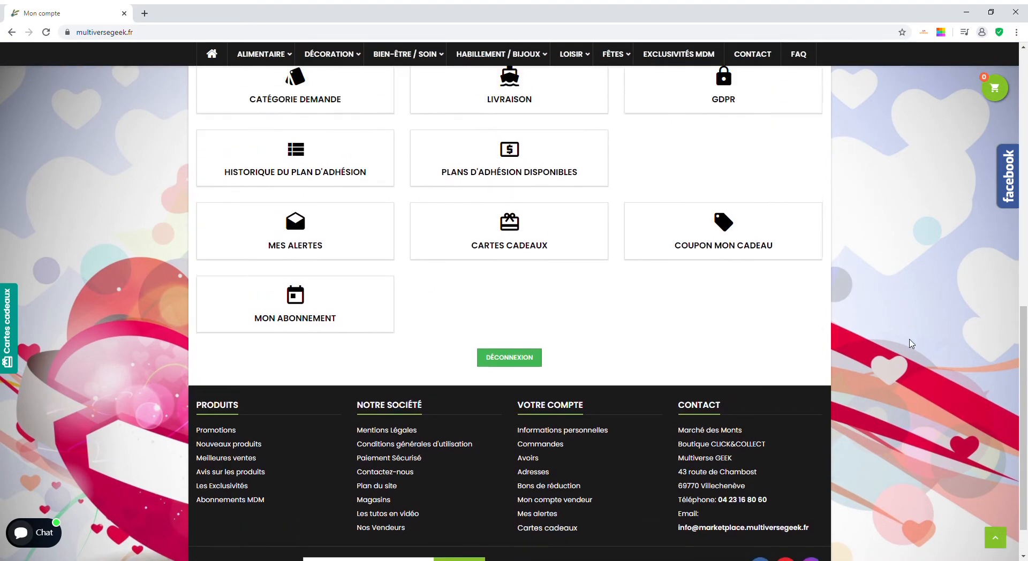
pyautogui.scroll(-5, 910, 342)
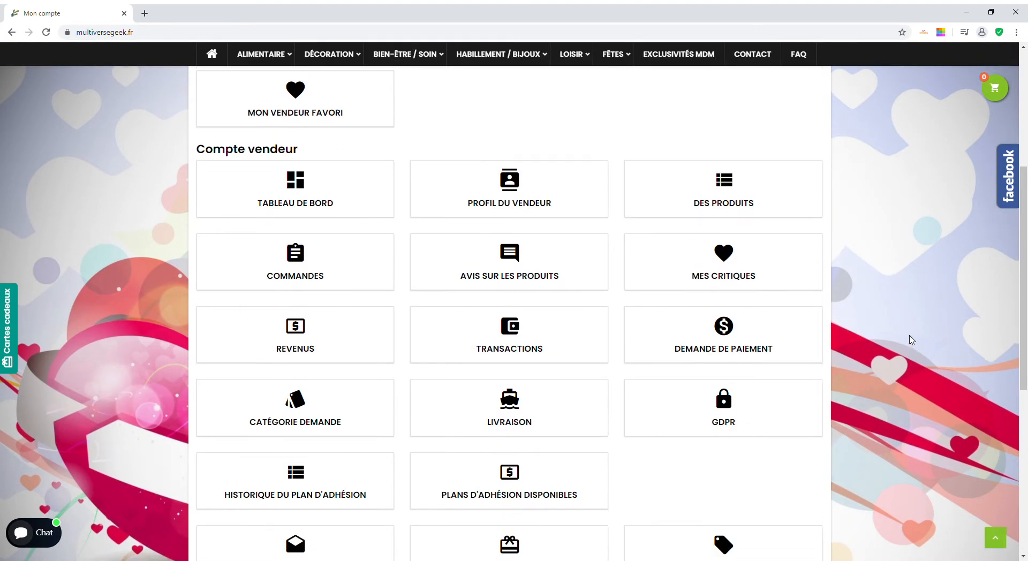
pyautogui.click(752, 200)
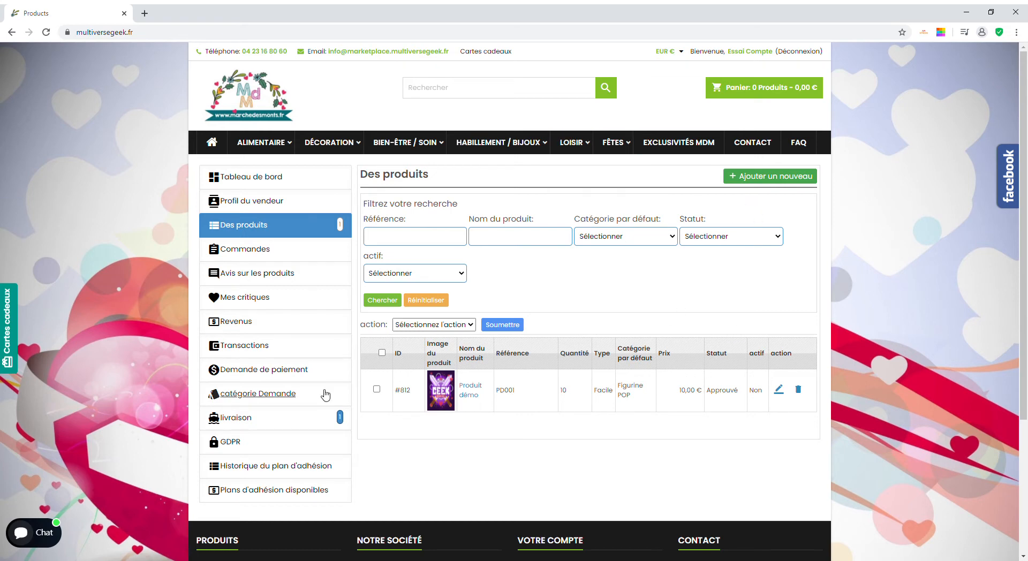
# Start a new product of the virtual type (services, réservation, produits téléchargeables)
pyautogui.click(784, 181)
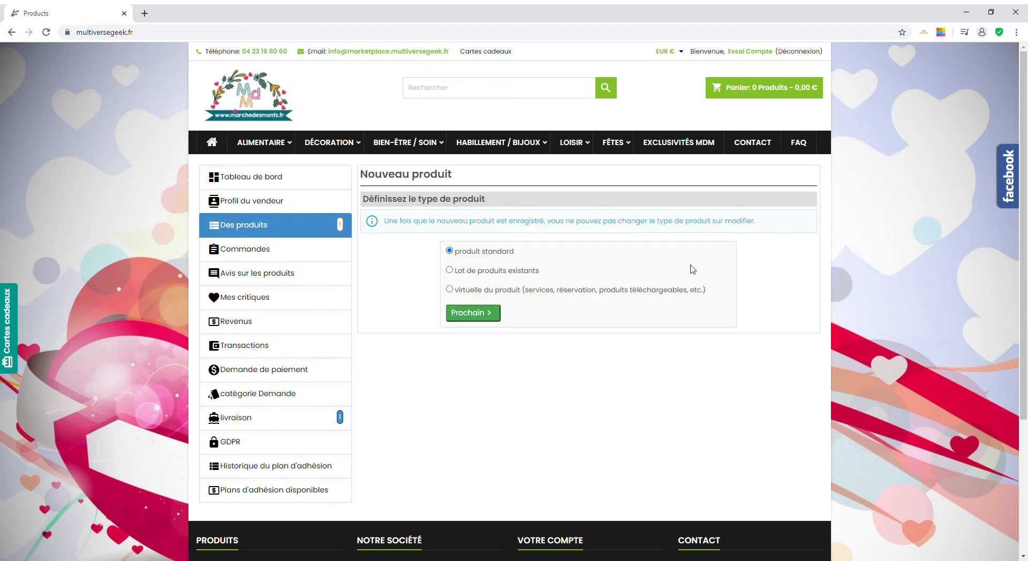
pyautogui.click(449, 289)
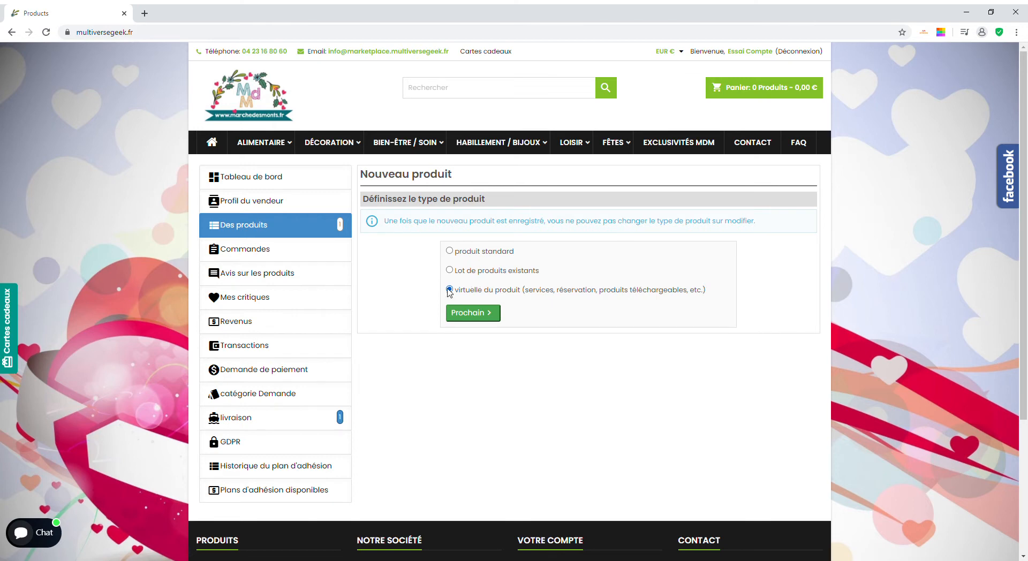
pyautogui.click(483, 317)
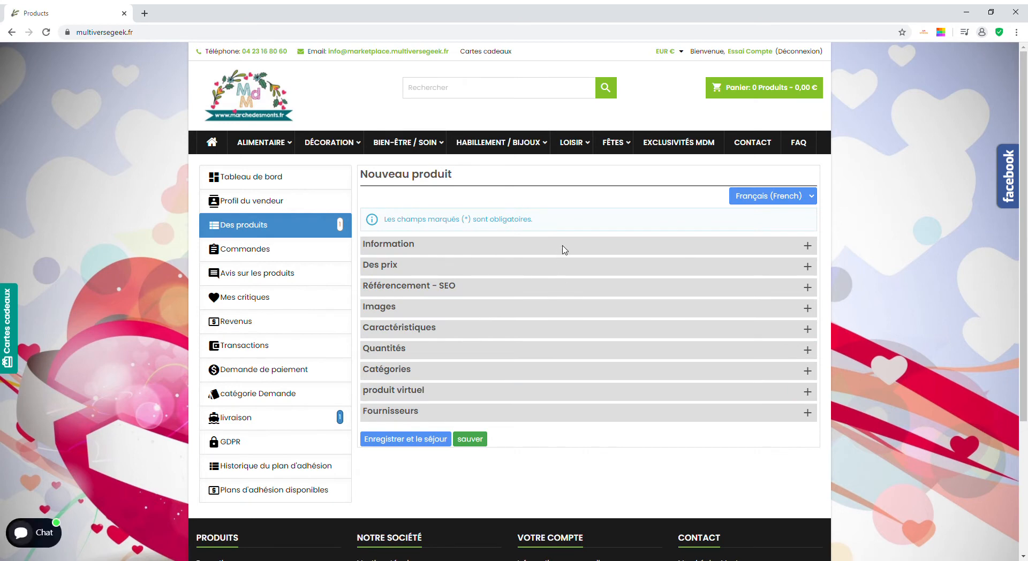
# In the product information, enter the name "Produit démo N2" and the reference code "PDN2"
pyautogui.click(529, 255)
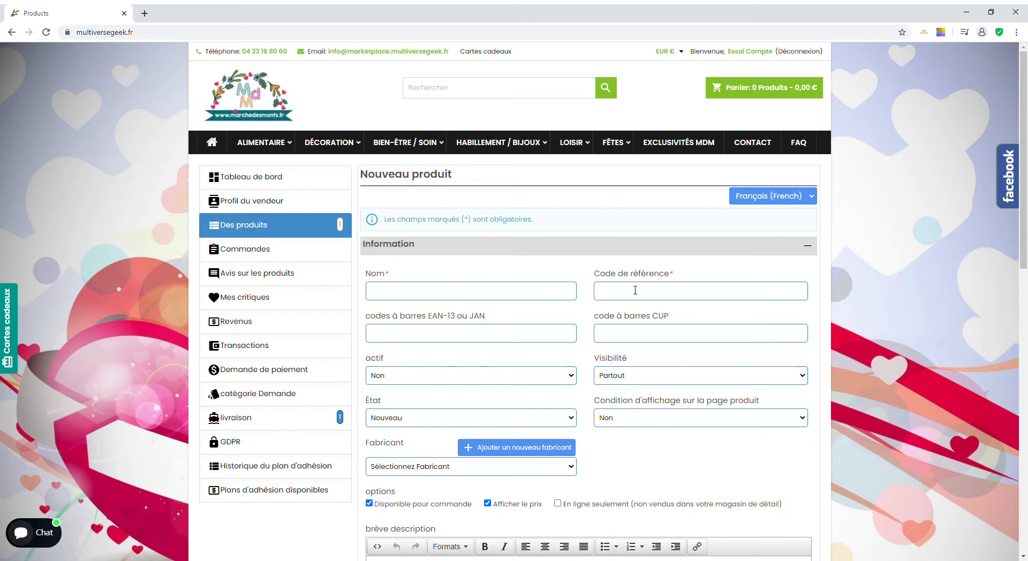
pyautogui.click(425, 289)
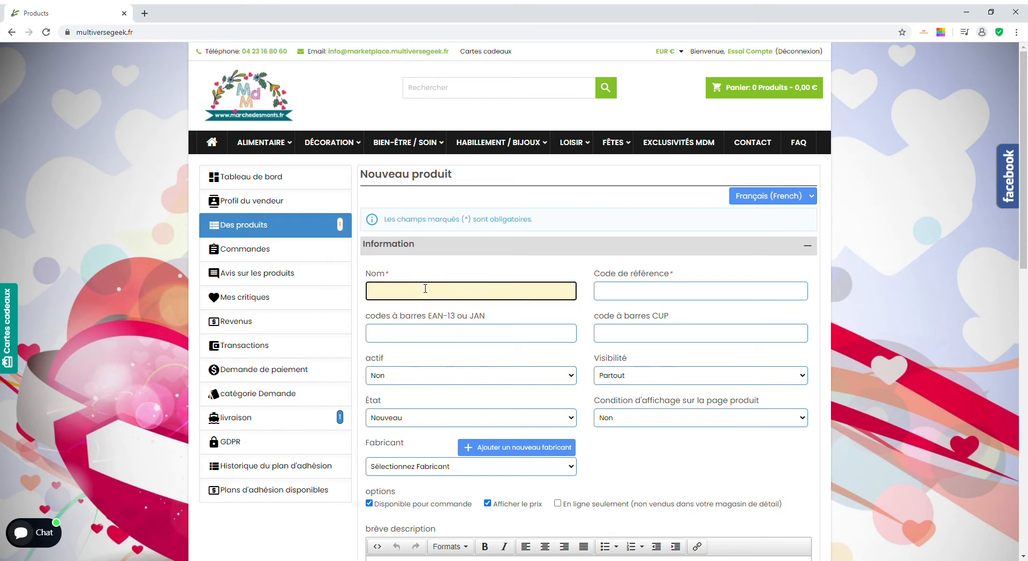
pyautogui.write('ESSAI')
pyautogui.press('BackSpace')
pyautogui.press('BackSpace')
pyautogui.press('BackSpace')
pyautogui.press('BackSpace')
pyautogui.press('BackSpace')
pyautogui.press('BackSpace')
pyautogui.write('Produit démo')
pyautogui.press('Tab')
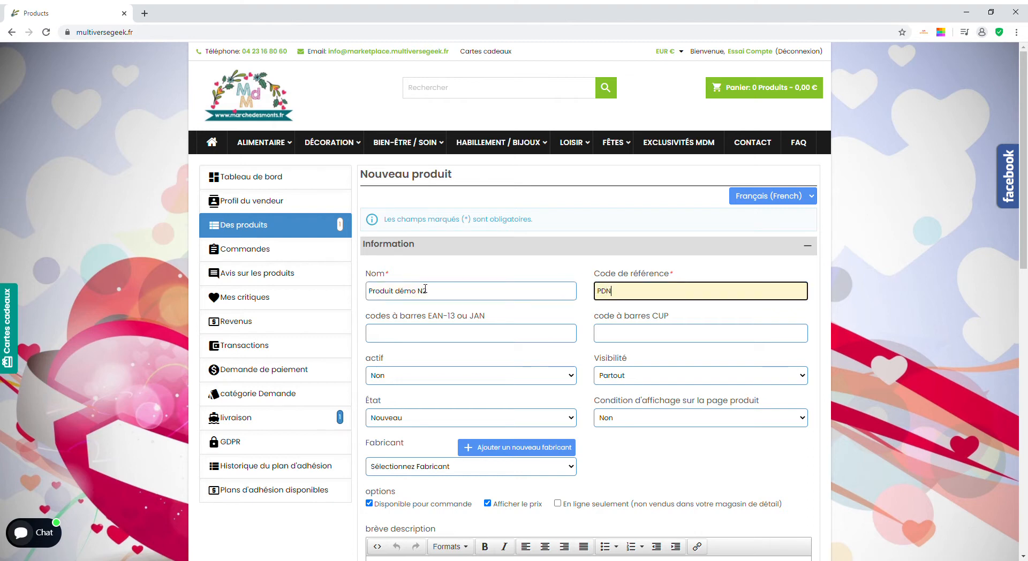
pyautogui.press('Tab')
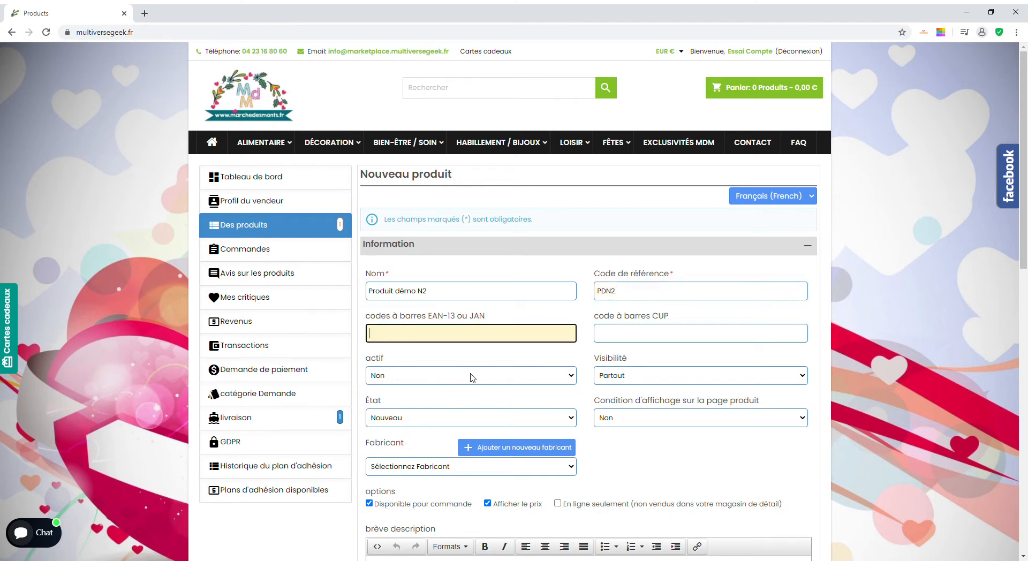
# Set the product's active status to Oui and its condition display on the product page to Oui
pyautogui.scroll(-2, 471, 377)
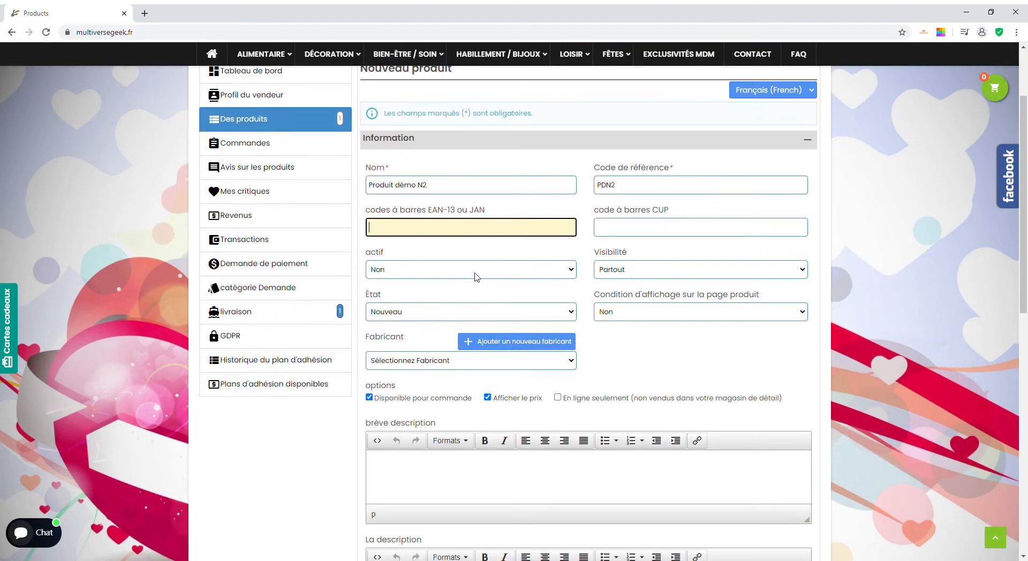
pyautogui.click(460, 304)
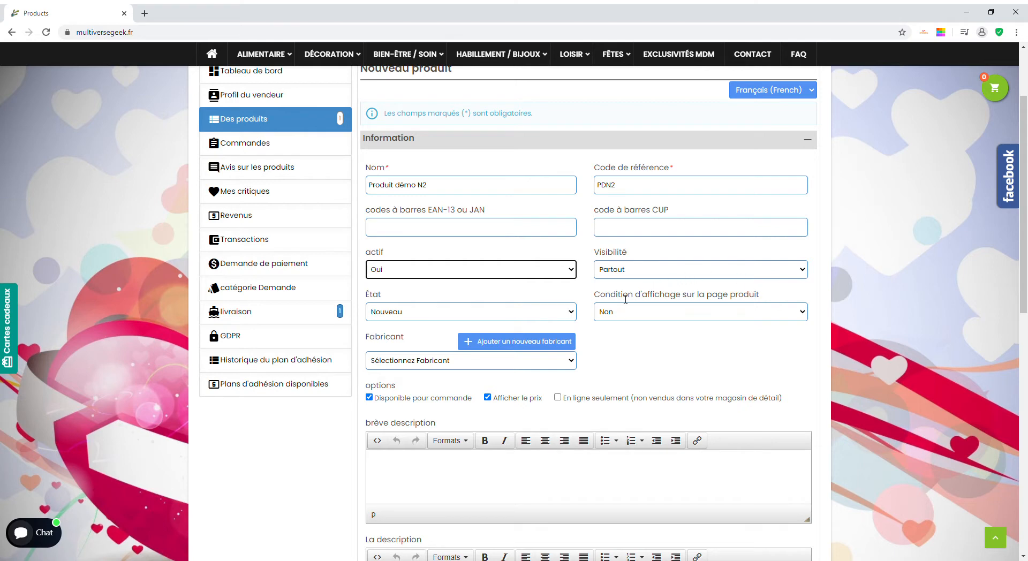
pyautogui.click(643, 347)
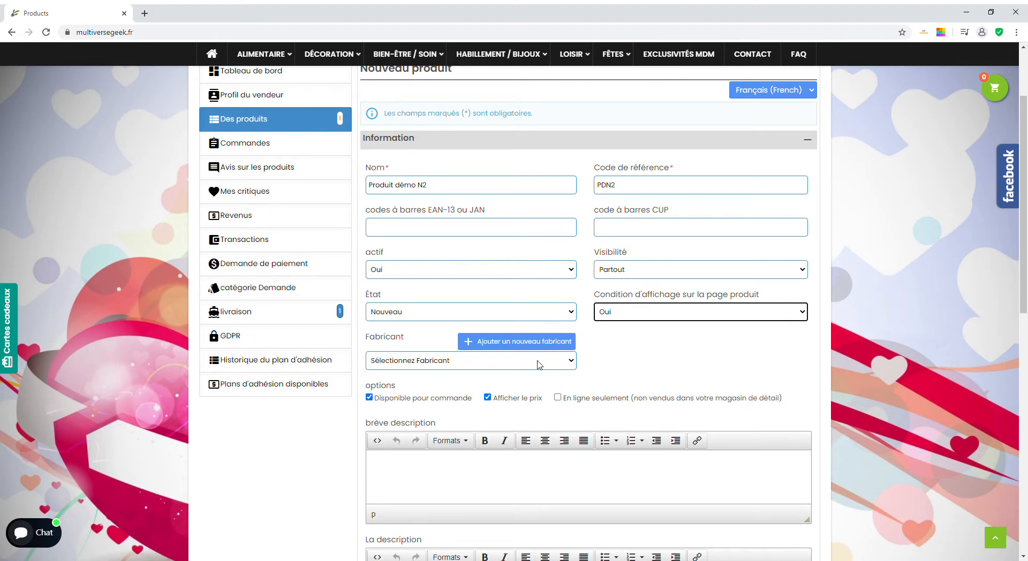
# Review the fields of the form for adding a new manufacturer and close it without submitting
pyautogui.click(542, 343)
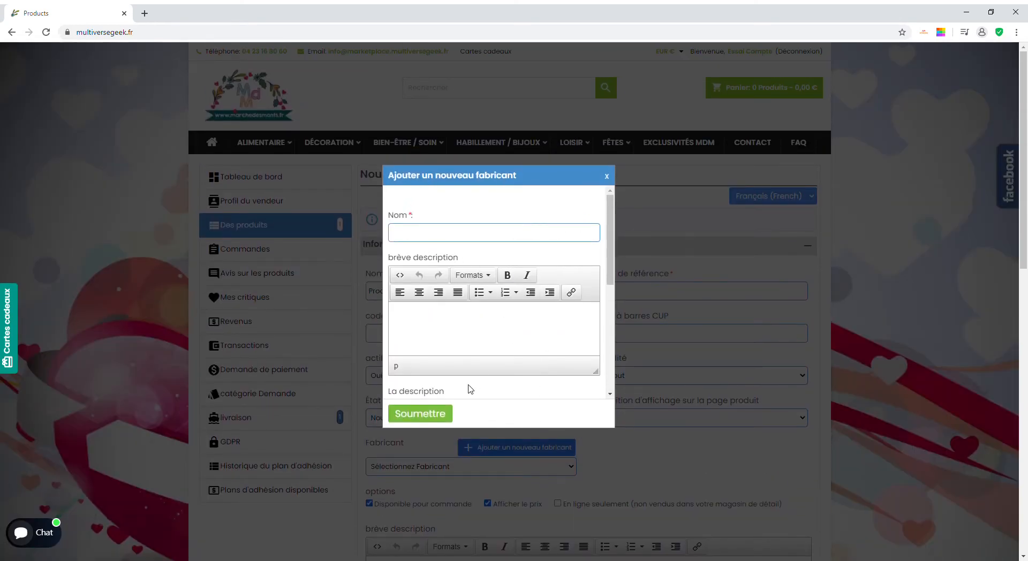
pyautogui.scroll(-5, 470, 389)
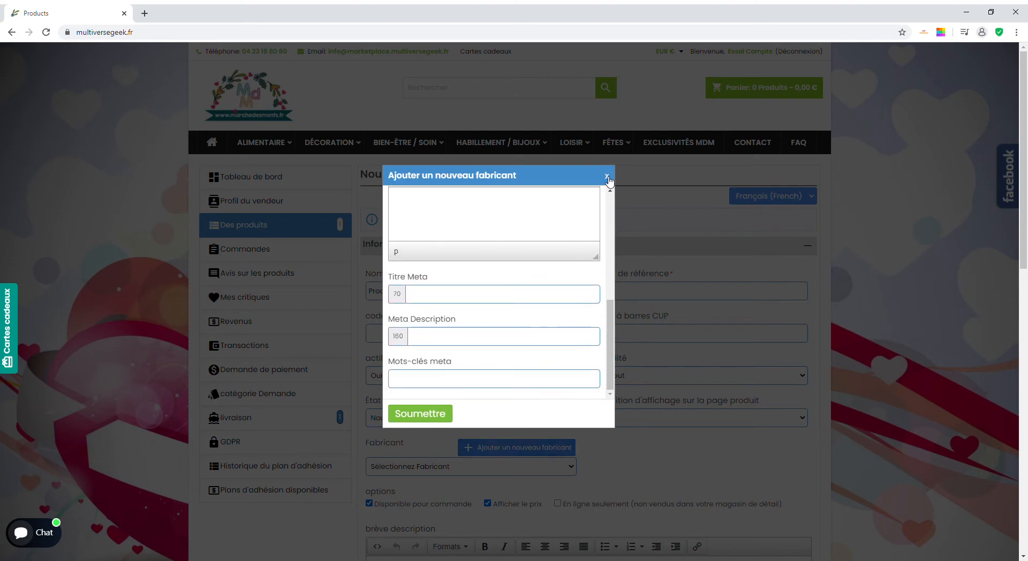
pyautogui.click(606, 177)
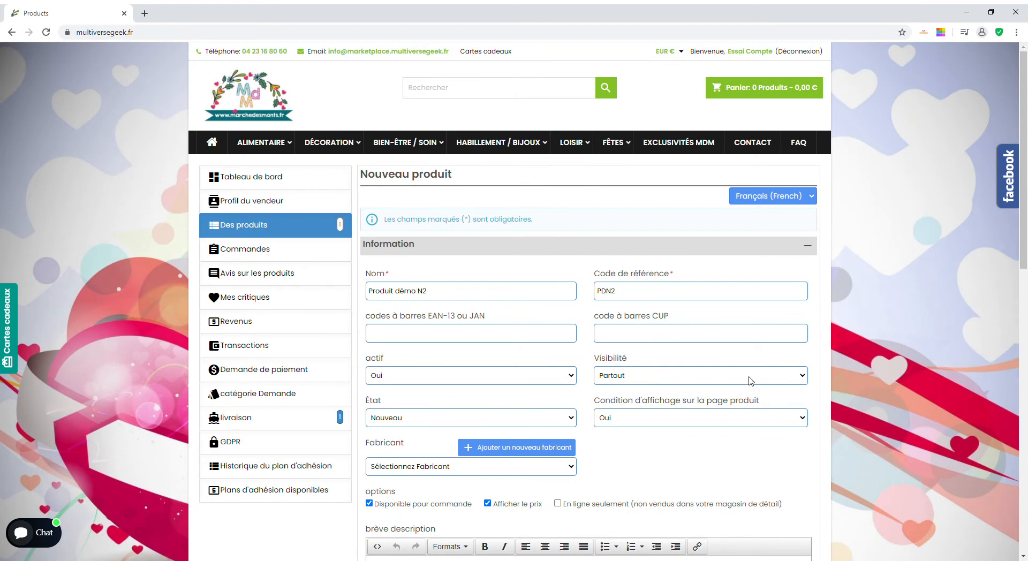
# Enter "description du produit" as the short description and "essai, produit, demo" as the product's keywords
pyautogui.scroll(-6, 750, 382)
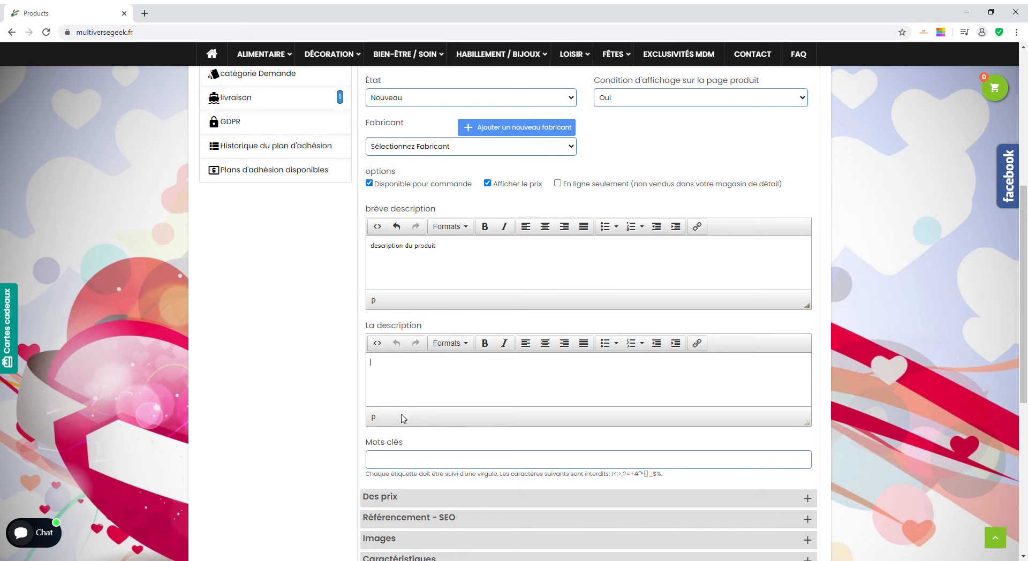
pyautogui.scroll(-4, 503, 391)
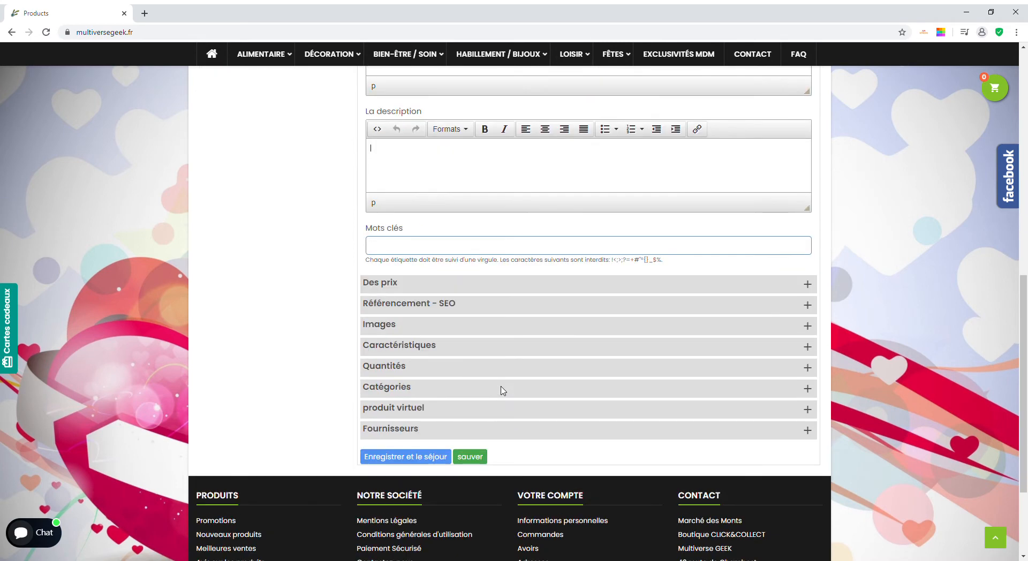
pyautogui.click(394, 246)
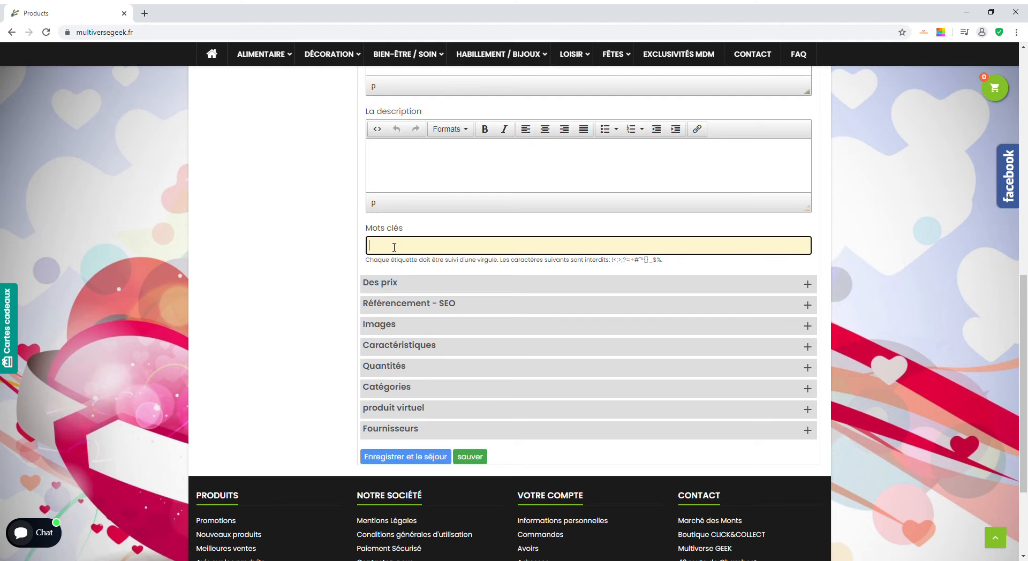
pyautogui.write('e')
pyautogui.write('produit, demo')
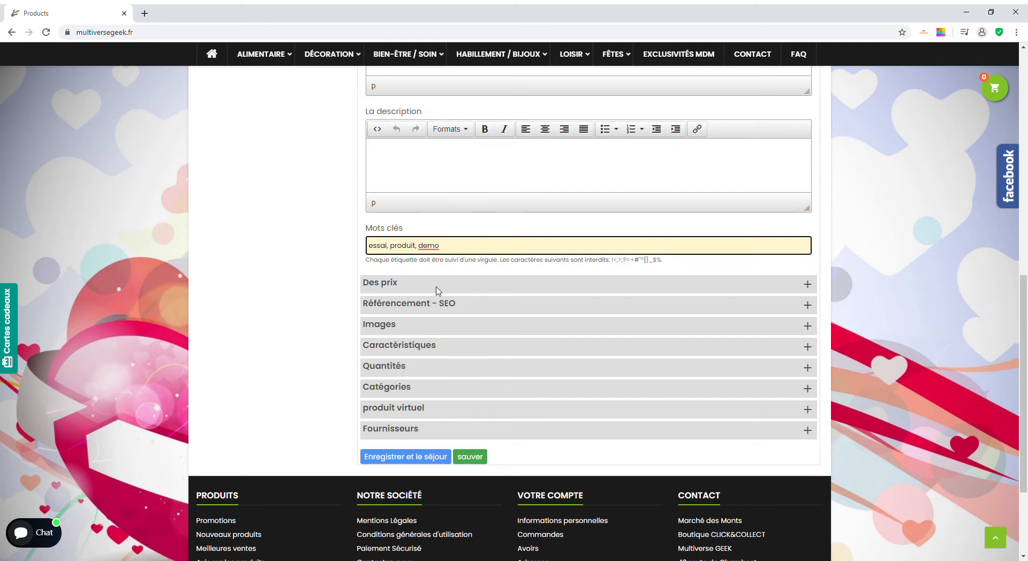
# In the pricing section, set the retail price before tax to 10 and the tax to FR Taux standard (20%)
pyautogui.click(391, 290)
pyautogui.scroll(-5, 426, 291)
pyautogui.scroll(1, 428, 294)
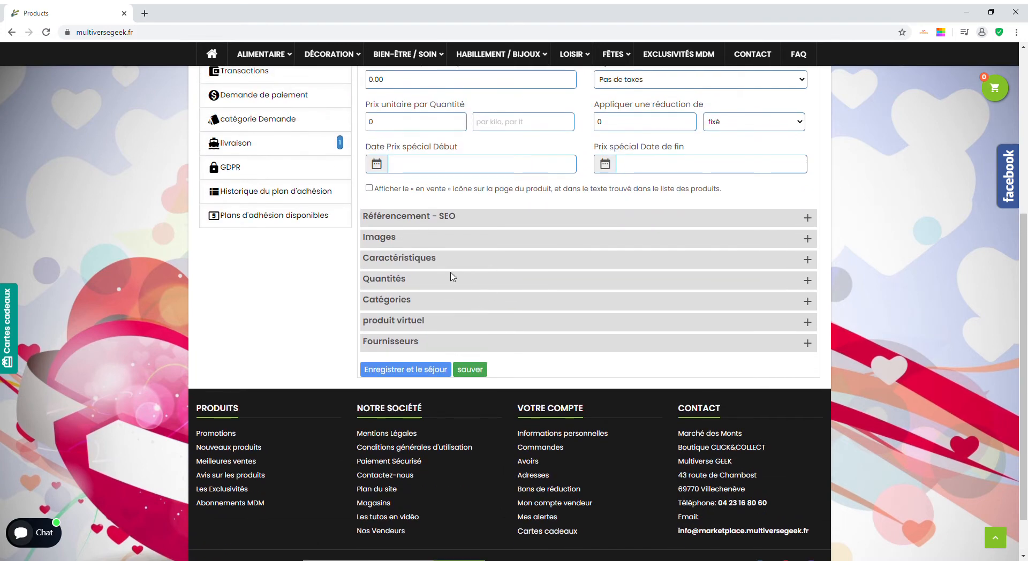
pyautogui.scroll(2, 453, 276)
pyautogui.scroll(3, 468, 231)
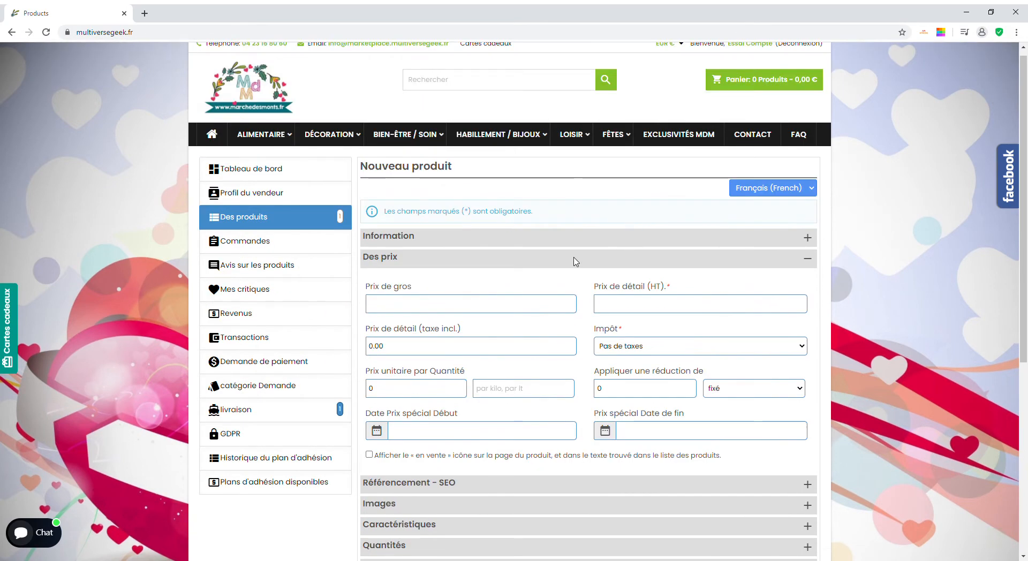
pyautogui.scroll(-1, 574, 261)
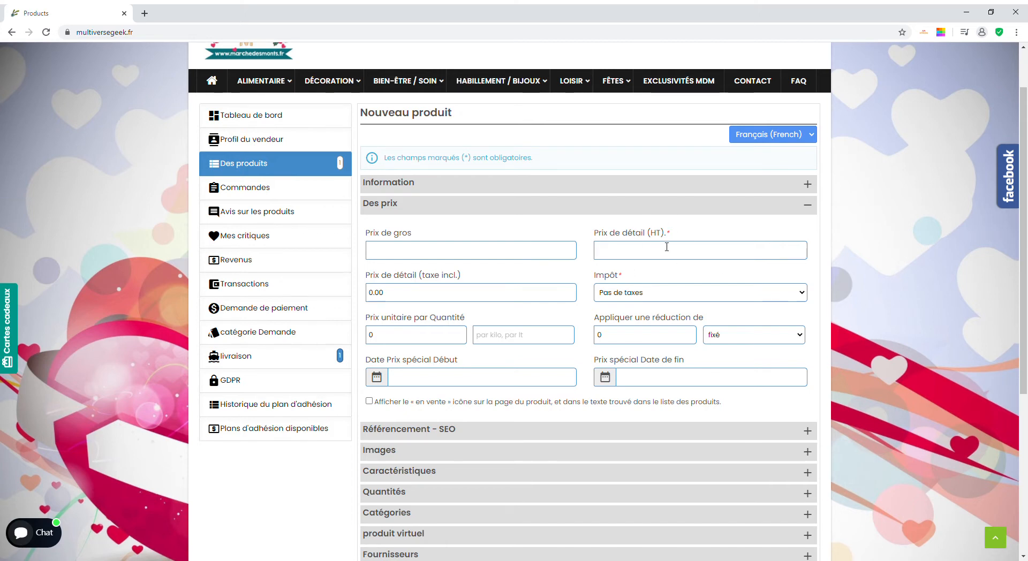
pyautogui.click(628, 258)
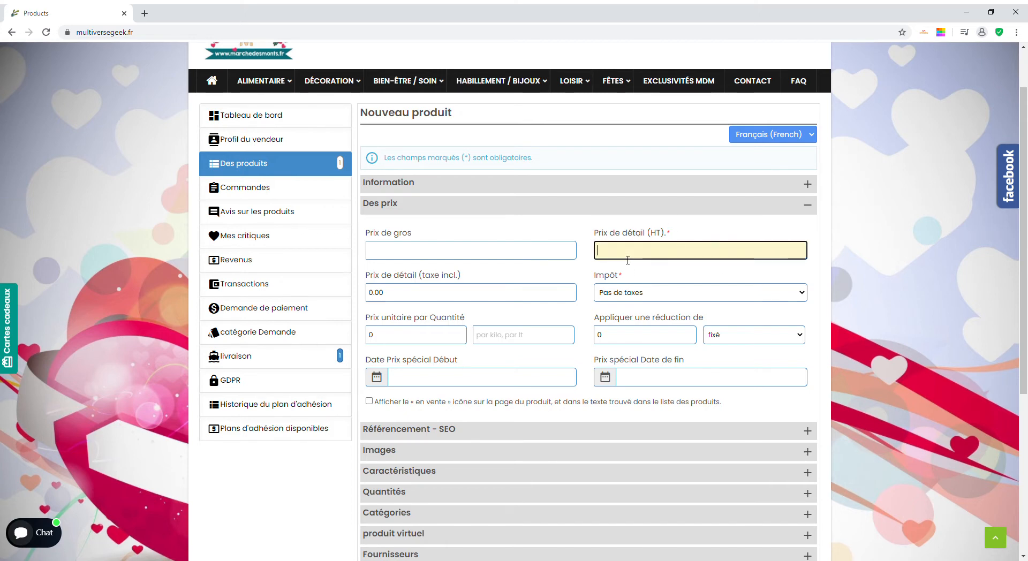
pyautogui.write('10')
pyautogui.press('Tab')
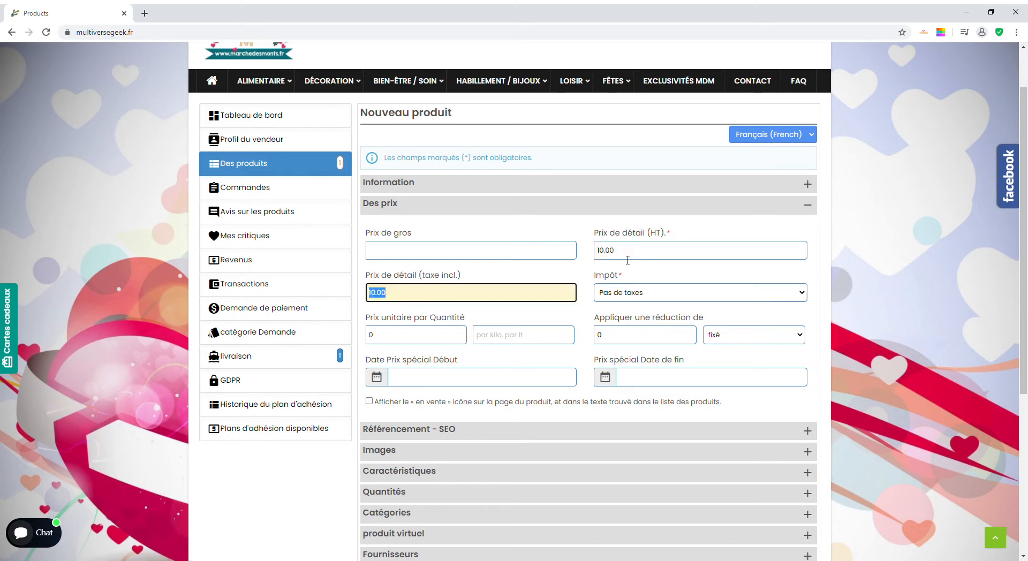
pyautogui.click(656, 295)
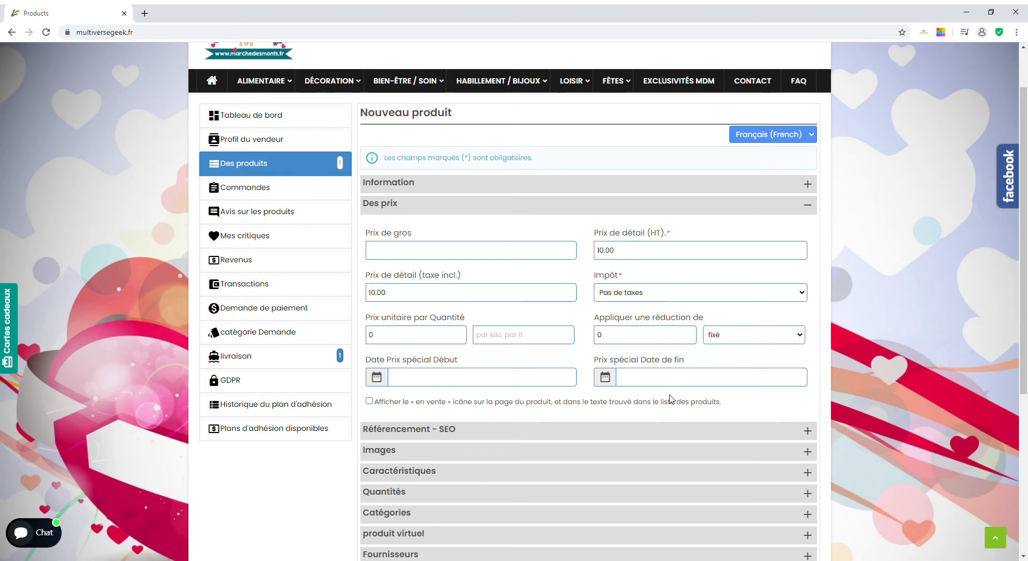
pyautogui.press('Down')
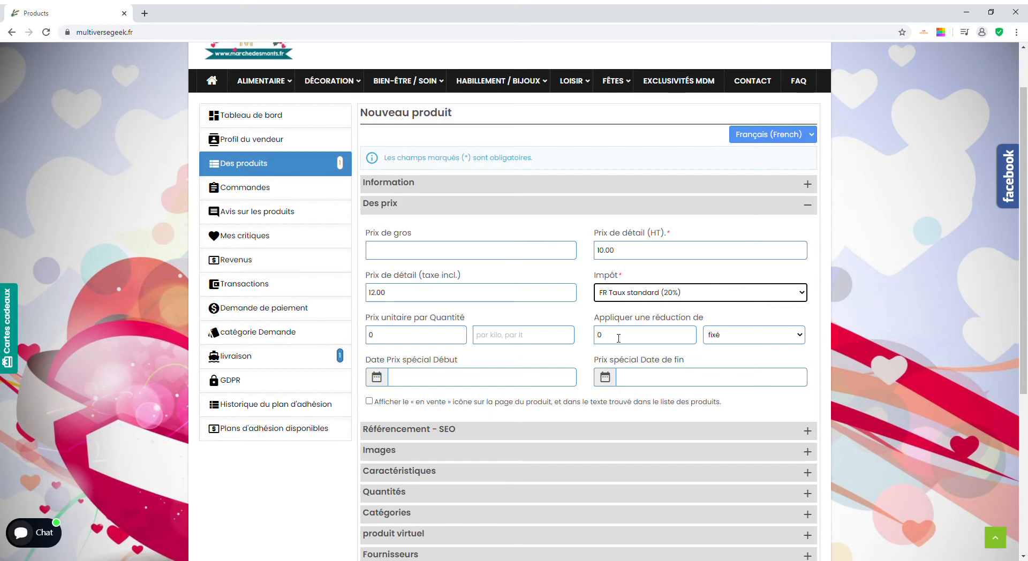
# Set the reduction type in the product's pricing to Pourcentage
pyautogui.click(644, 339)
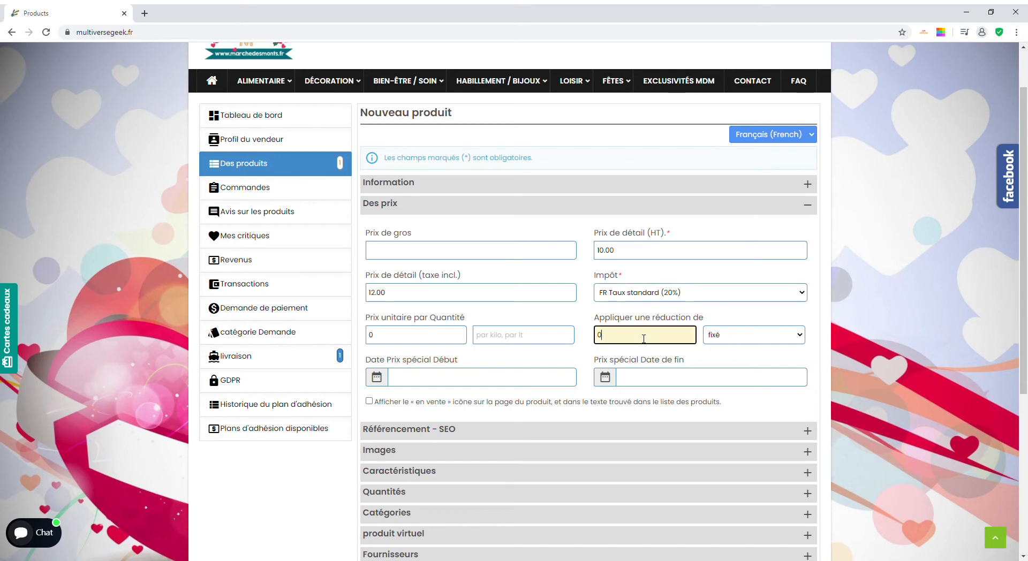
pyautogui.click(762, 347)
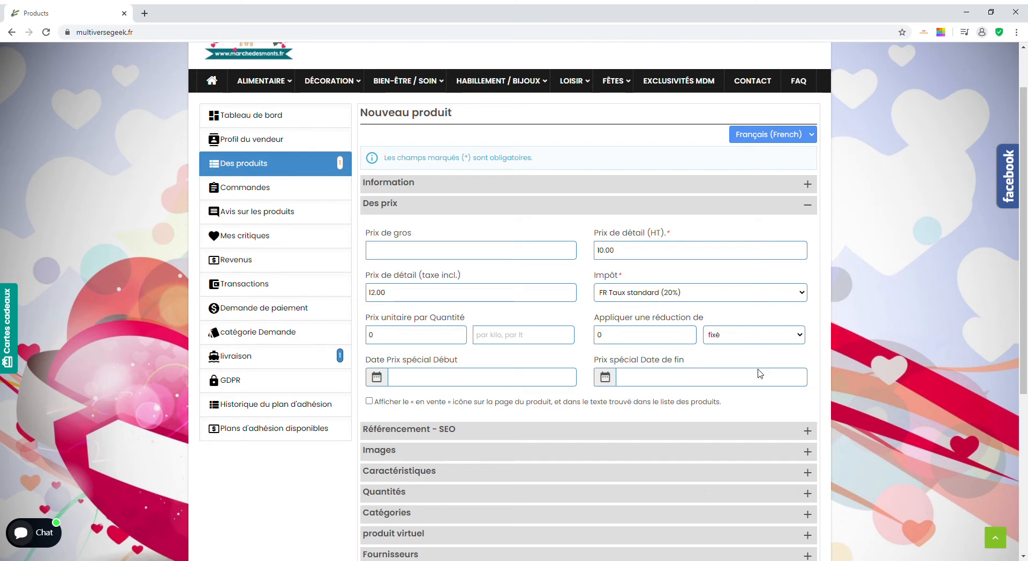
pyautogui.press('Down')
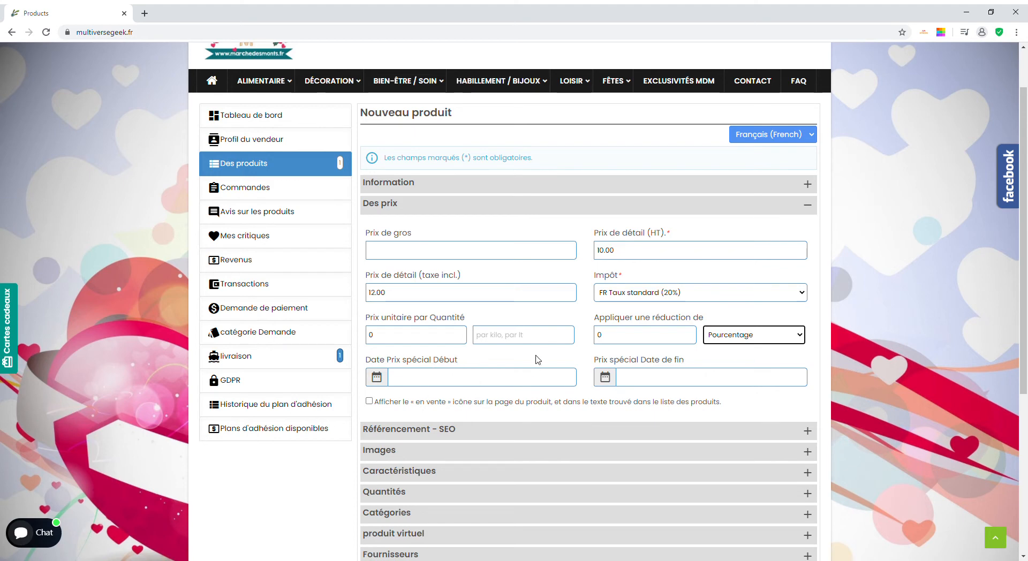
# Look at the calendars for the special price's start and end dates without choosing a date
pyautogui.click(522, 384)
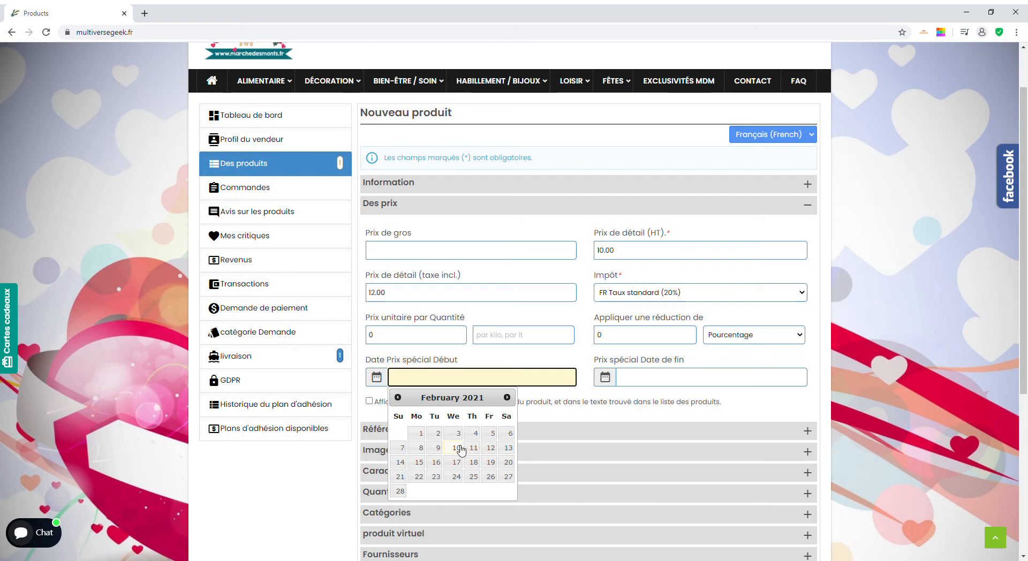
pyautogui.click(699, 377)
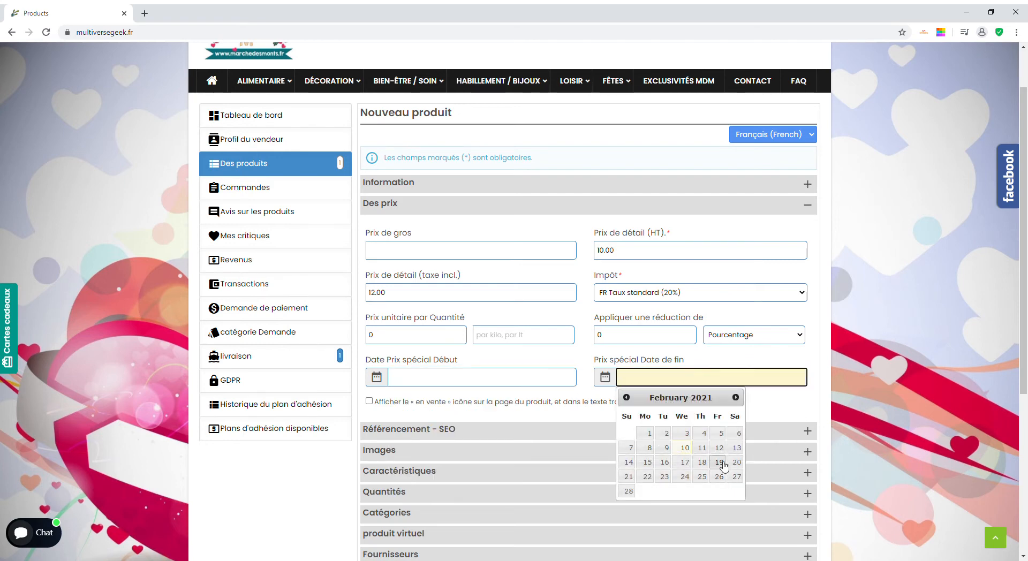
pyautogui.click(883, 359)
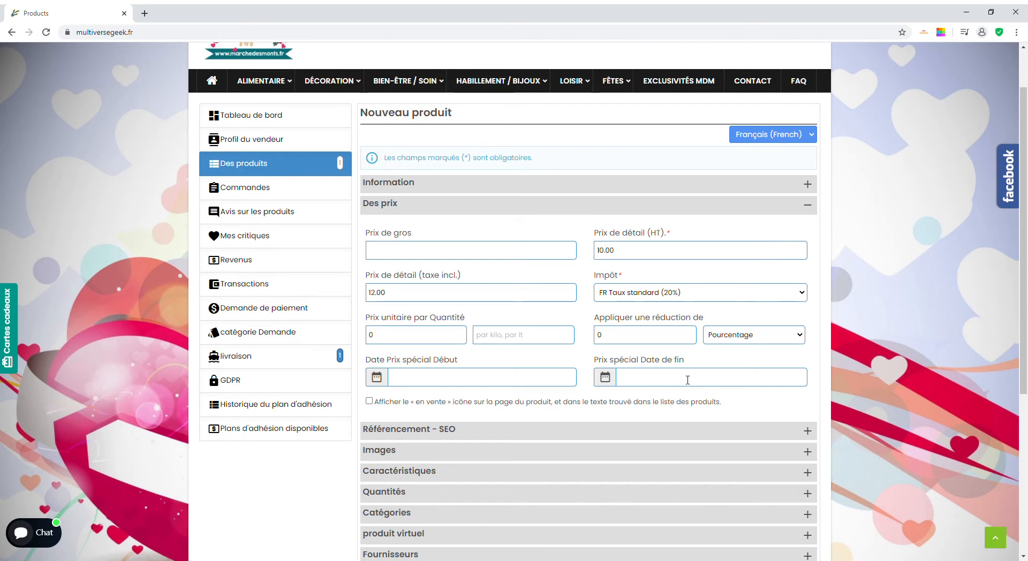
# Look through the SEO settings and the Images section of the new product without changing anything
pyautogui.scroll(-4, 583, 267)
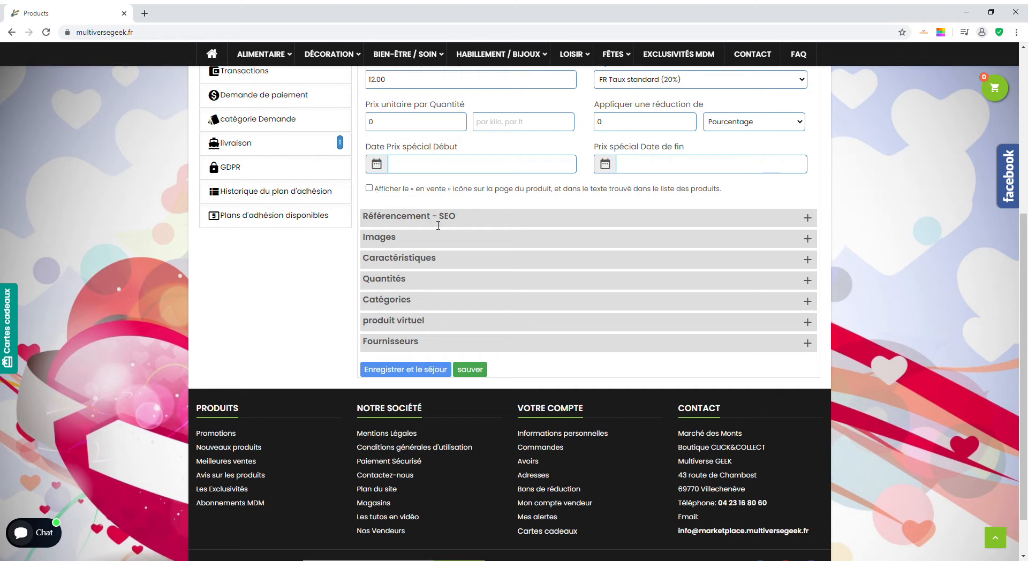
pyautogui.click(417, 217)
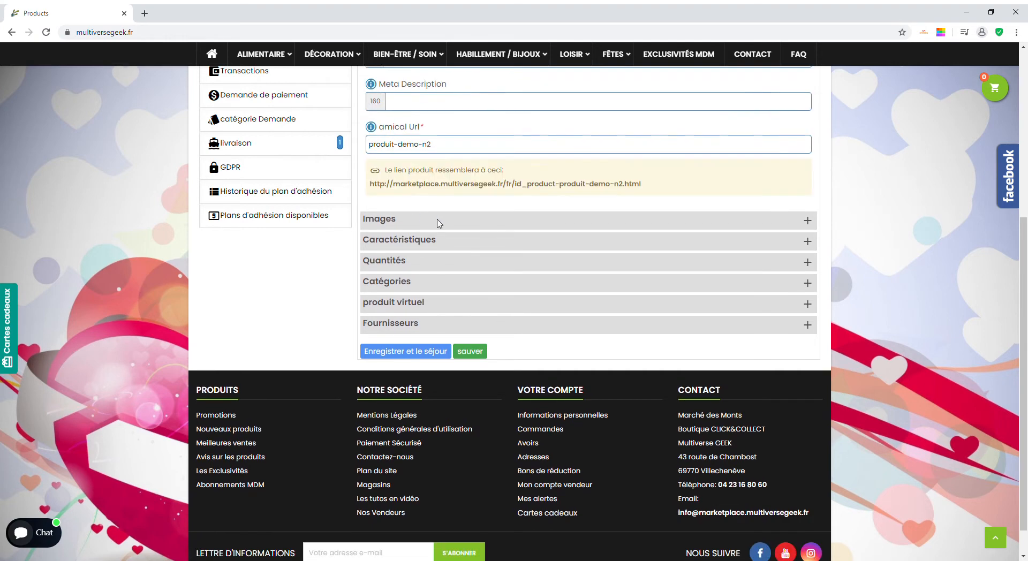
pyautogui.scroll(-2, 541, 279)
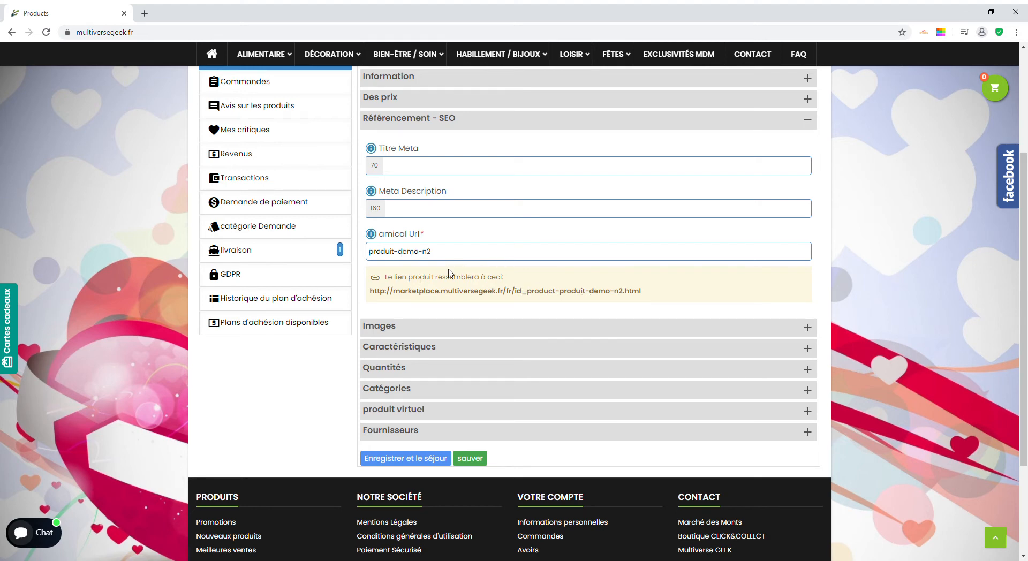
pyautogui.click(408, 333)
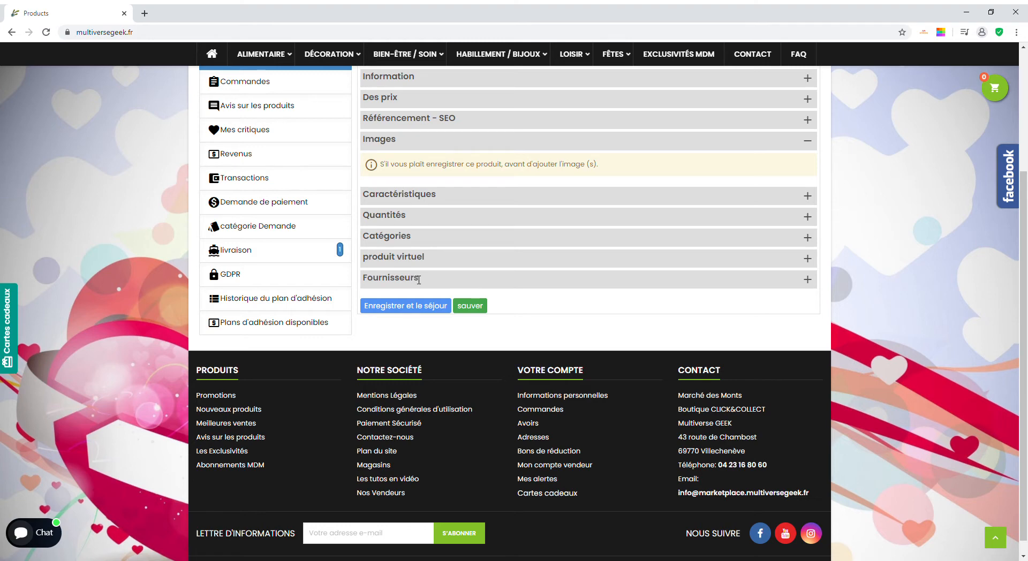
# In the Quantités section, set the product's quantity to 10 and its minimum quantity to 2
pyautogui.click(408, 216)
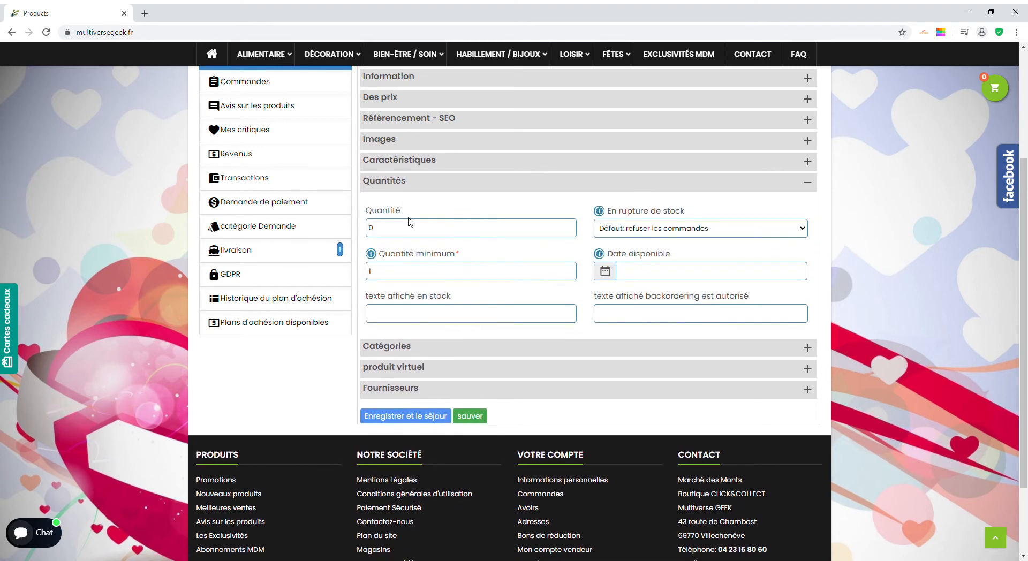
pyautogui.click(409, 223)
pyautogui.write('10')
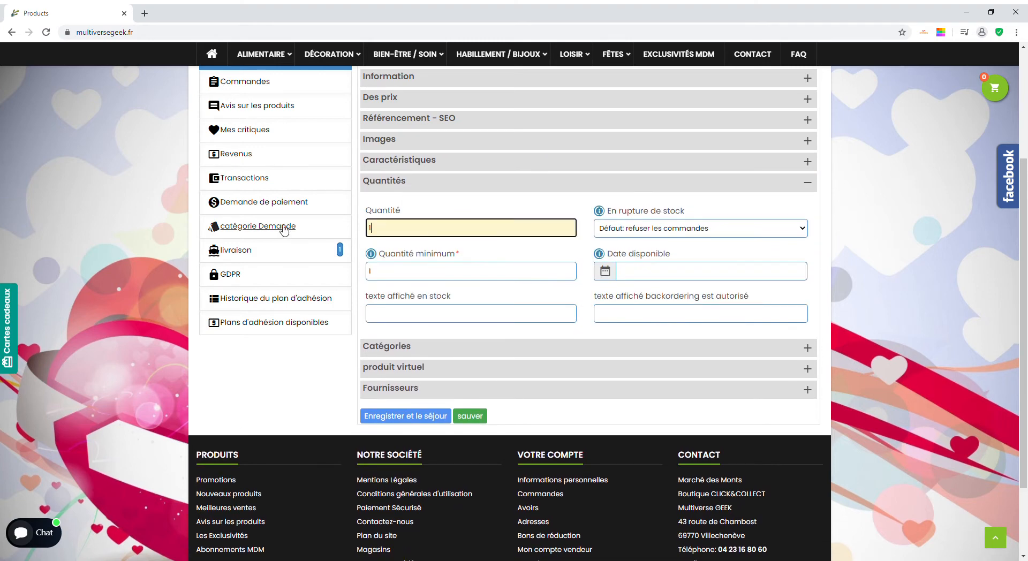
pyautogui.press('Tab')
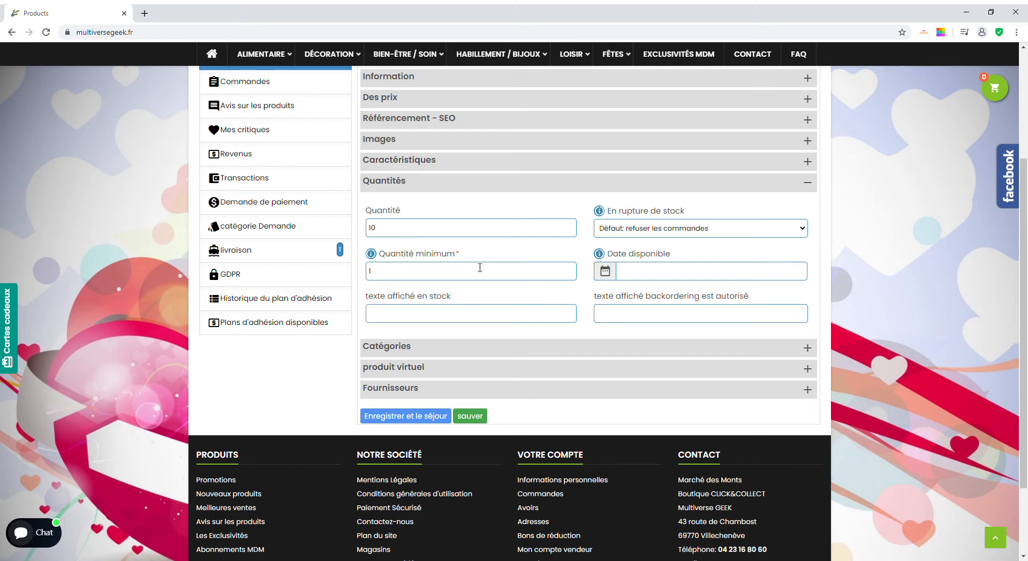
pyautogui.moveTo(384, 272); pyautogui.dragTo(360, 274)
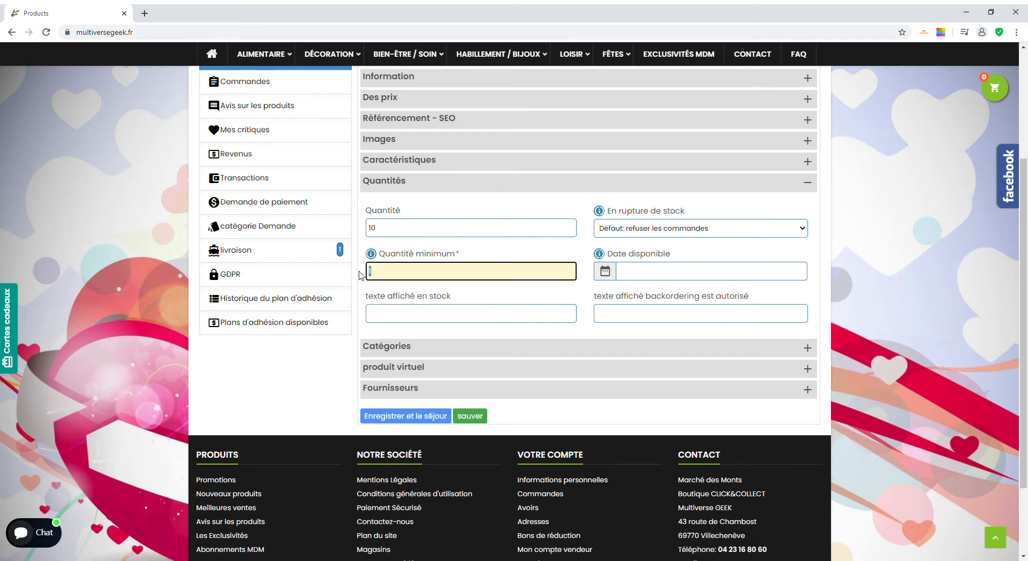
pyautogui.write('2')
pyautogui.press('Tab')
pyautogui.click(825, 255)
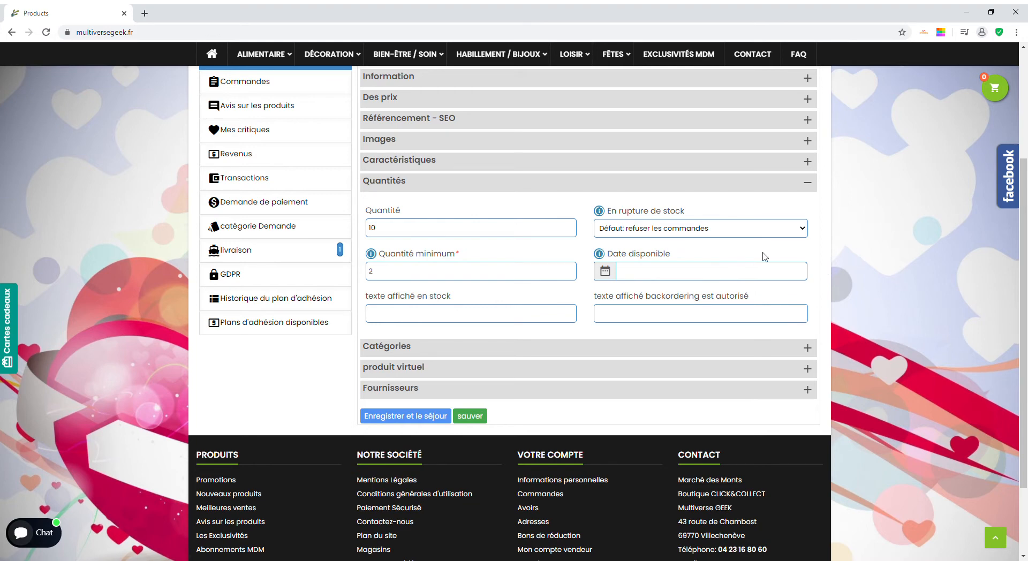
# View the available-date calendar, and try "Délai de réalisation 7 à 10 jours" and a CLICK&COLLECT availability message as in-stock text before clearing the field
pyautogui.click(691, 276)
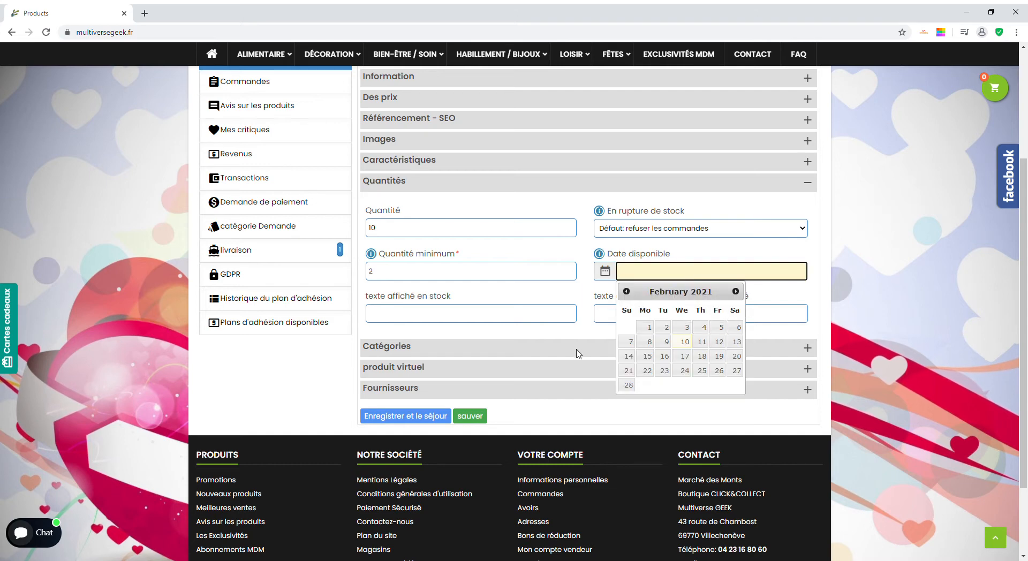
pyautogui.click(896, 280)
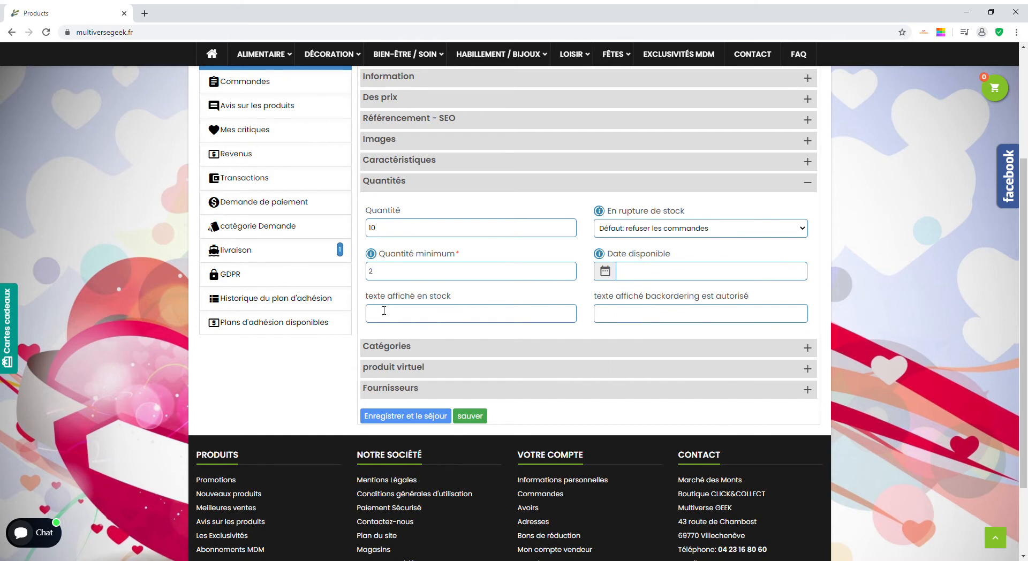
pyautogui.click(450, 315)
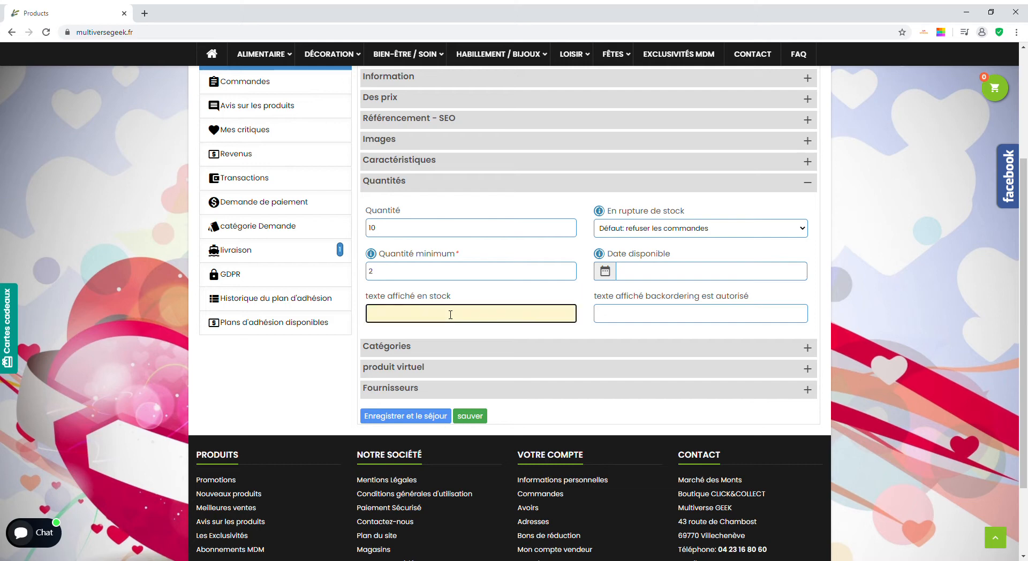
pyautogui.hotkey('ctrl', 'v')
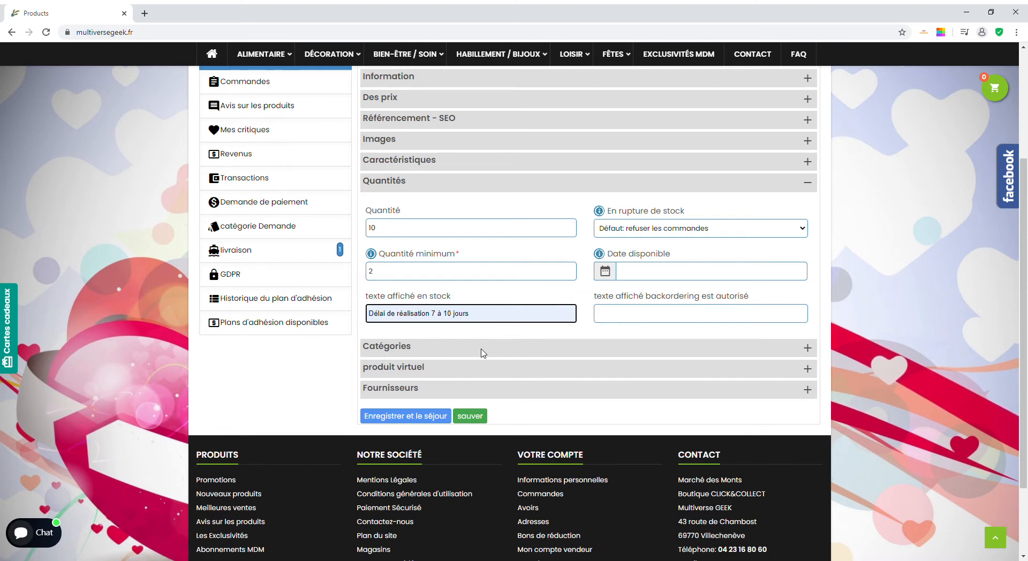
pyautogui.press('Down')
pyautogui.press('Return')
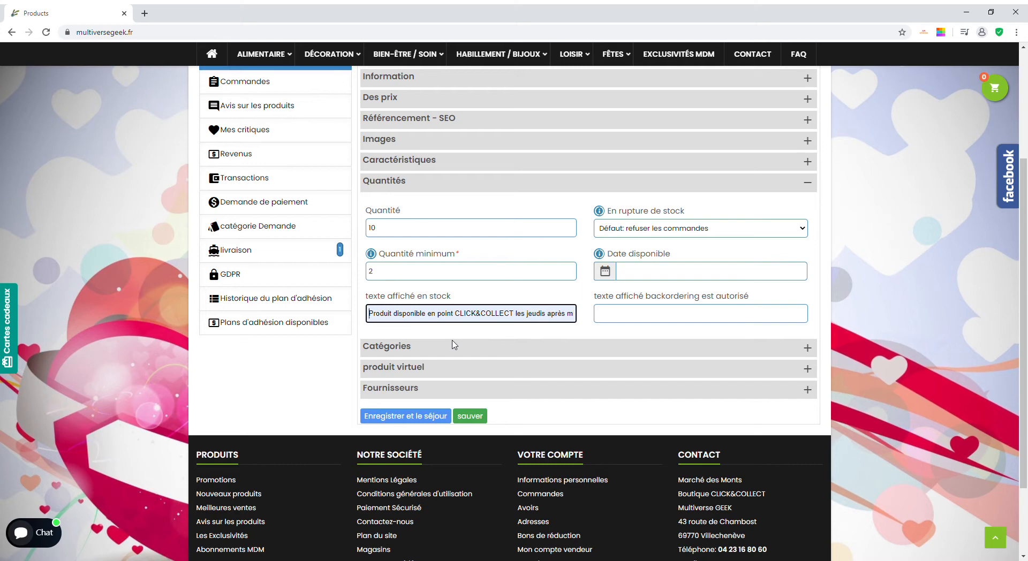
pyautogui.hotkey('ctrl', 'a')
pyautogui.press('BackSpace')
pyautogui.click(675, 314)
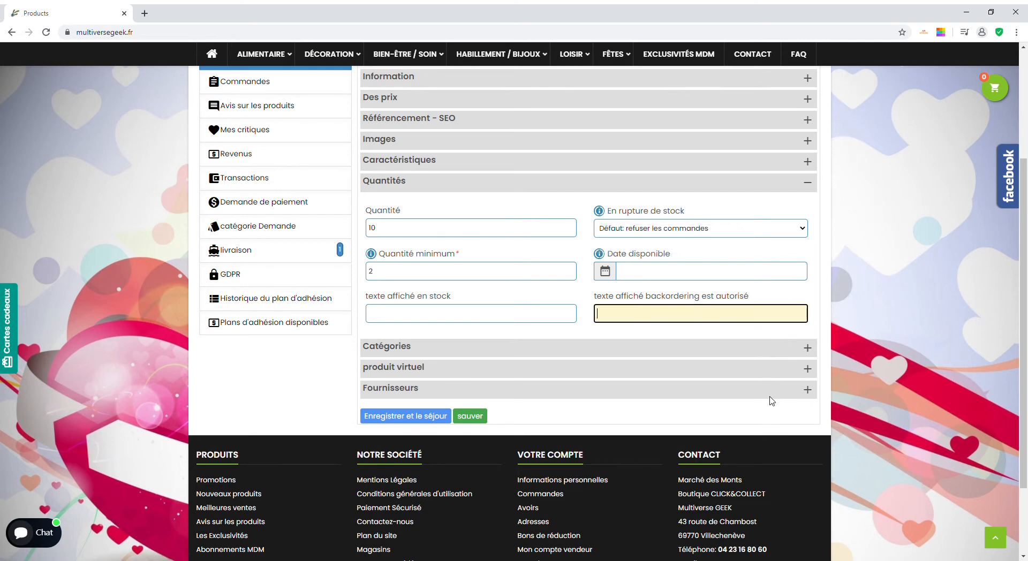
pyautogui.click(850, 327)
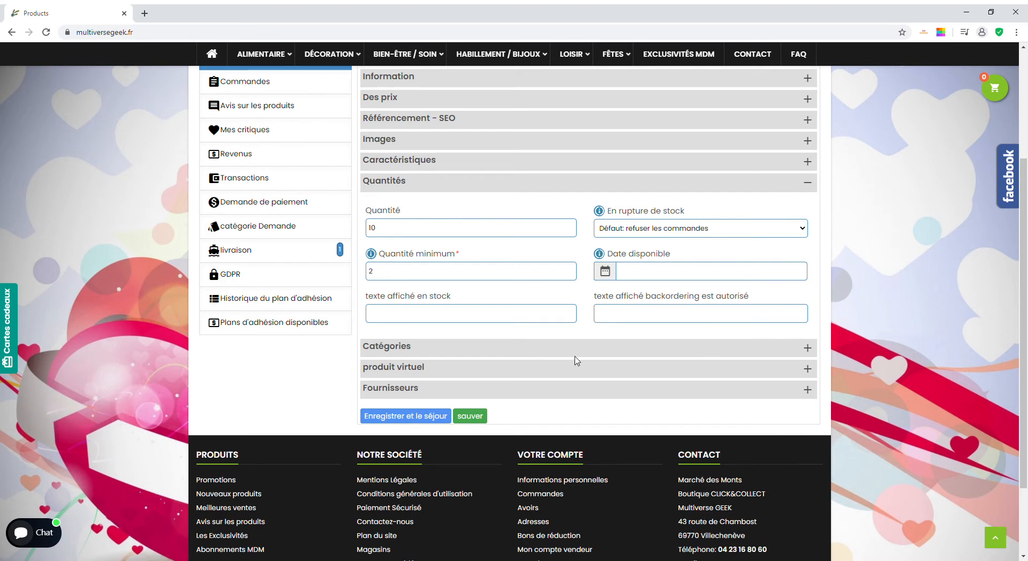
# Assign the product to the categories Peinture, Décoration murale and Décoration, with Peinture as the default category
pyautogui.click(405, 350)
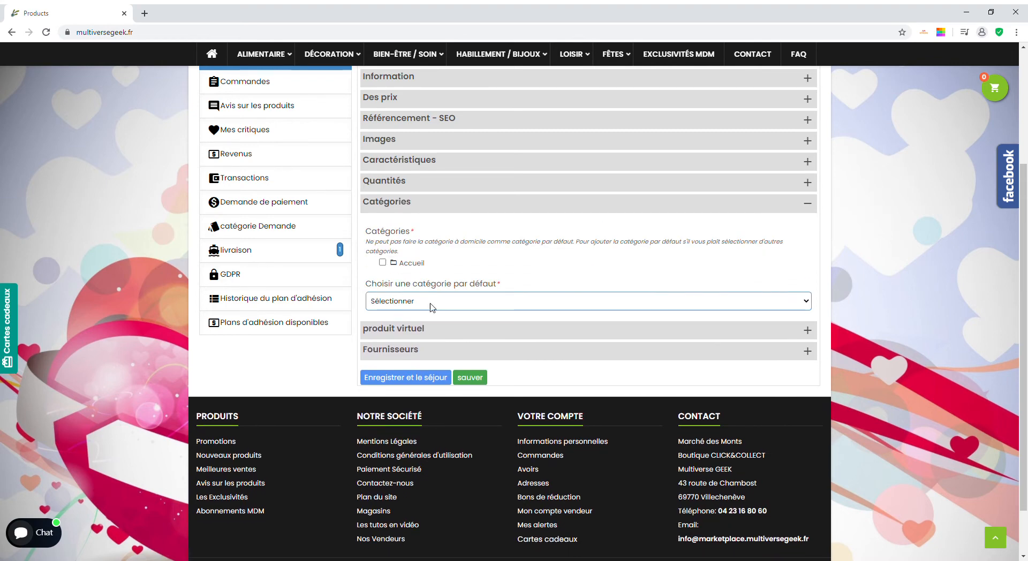
pyautogui.click(398, 268)
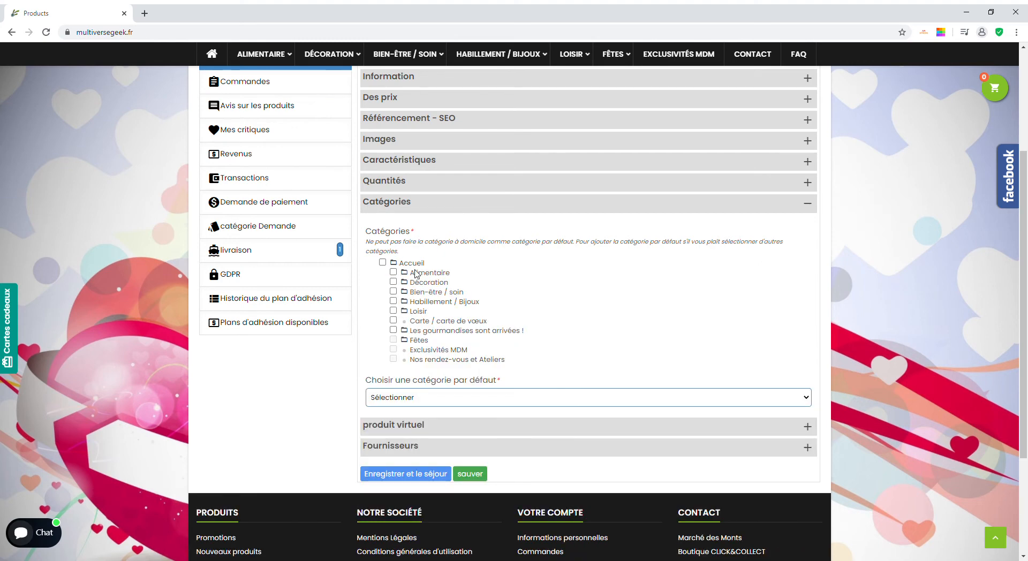
pyautogui.click(410, 282)
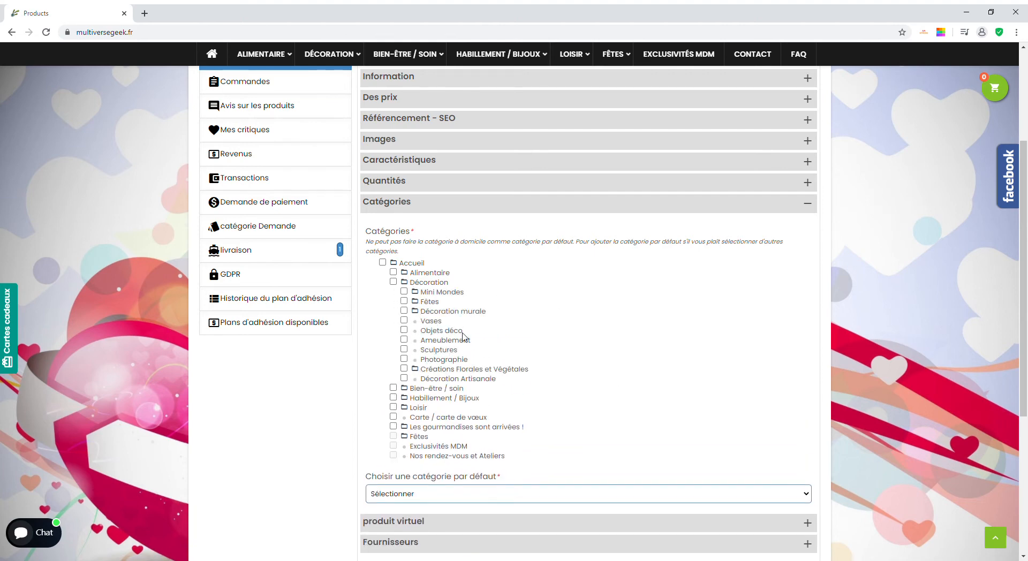
pyautogui.click(416, 313)
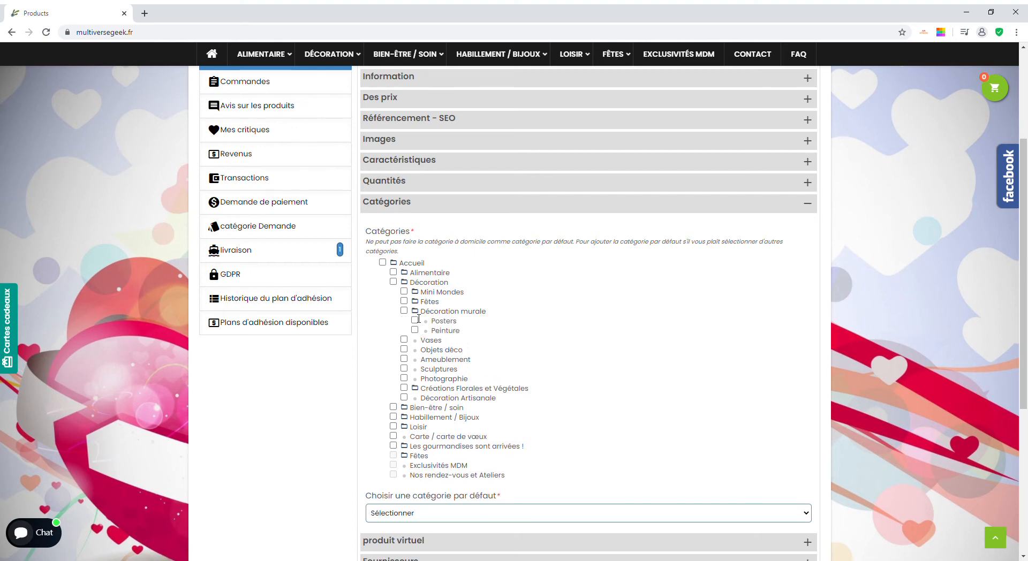
pyautogui.click(415, 330)
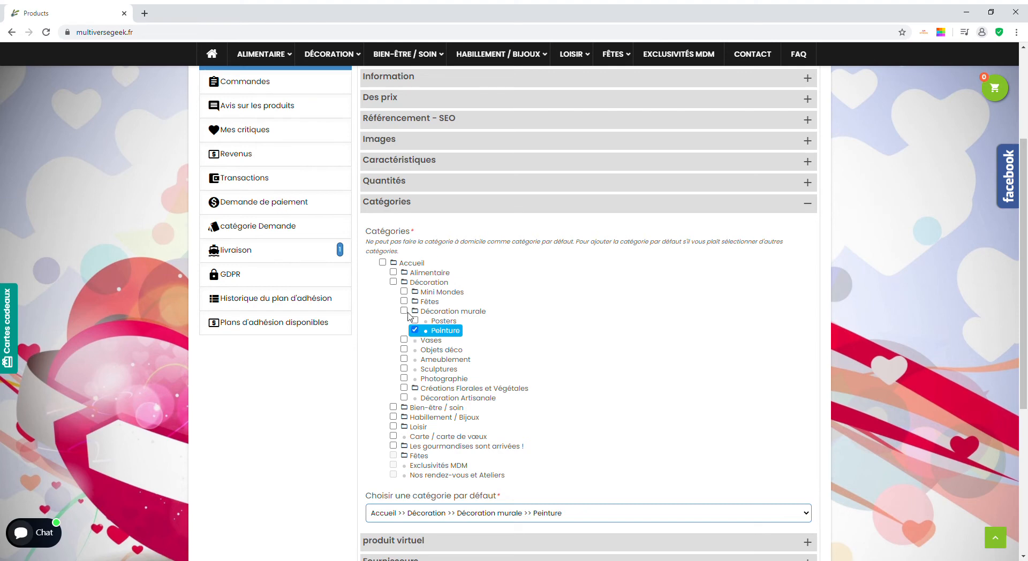
pyautogui.click(404, 310)
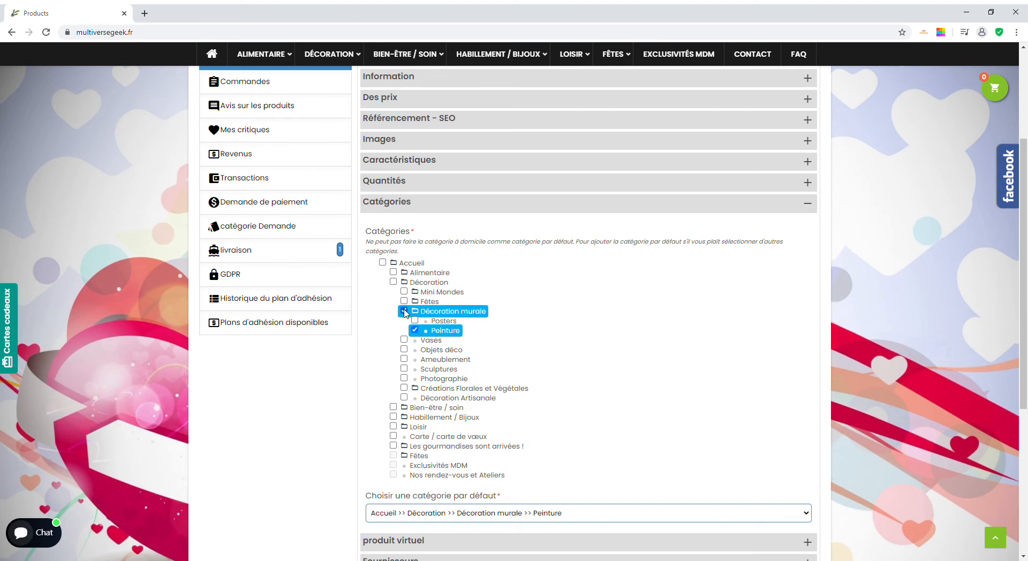
pyautogui.click(394, 282)
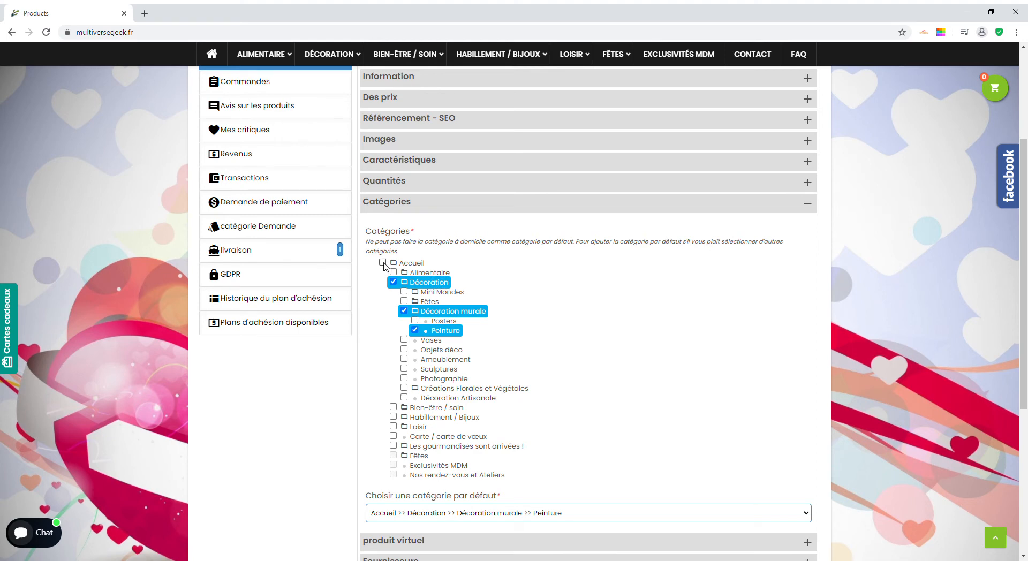
# Try adding the top-level Accueil category to the product's categories and remove it again
pyautogui.click(383, 264)
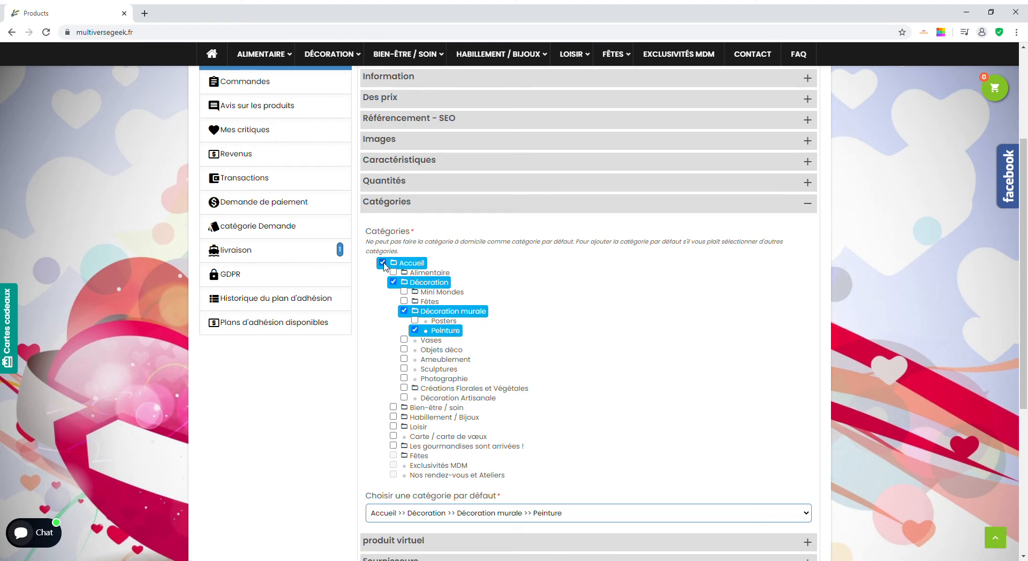
pyautogui.click(383, 264)
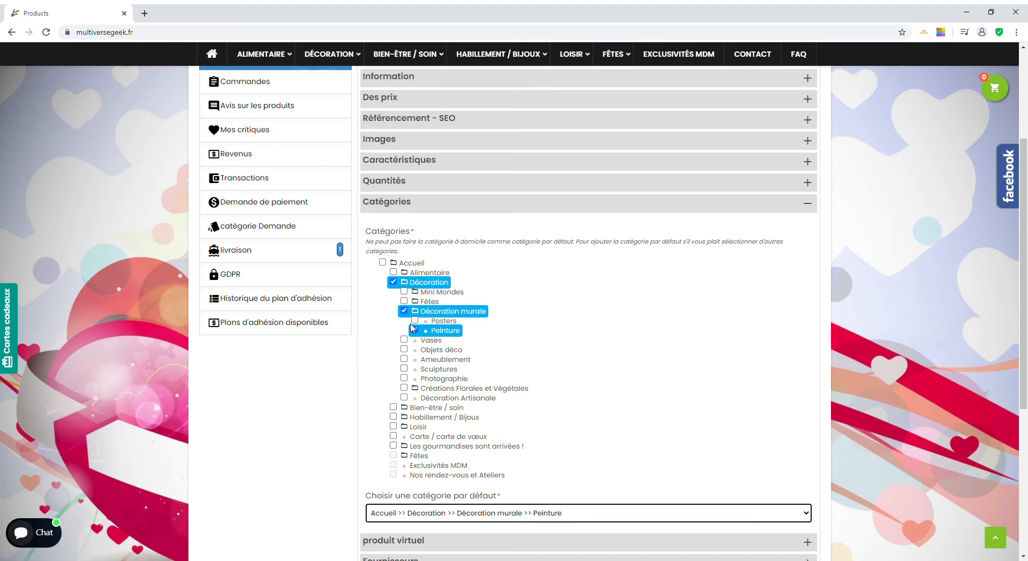
pyautogui.click(383, 263)
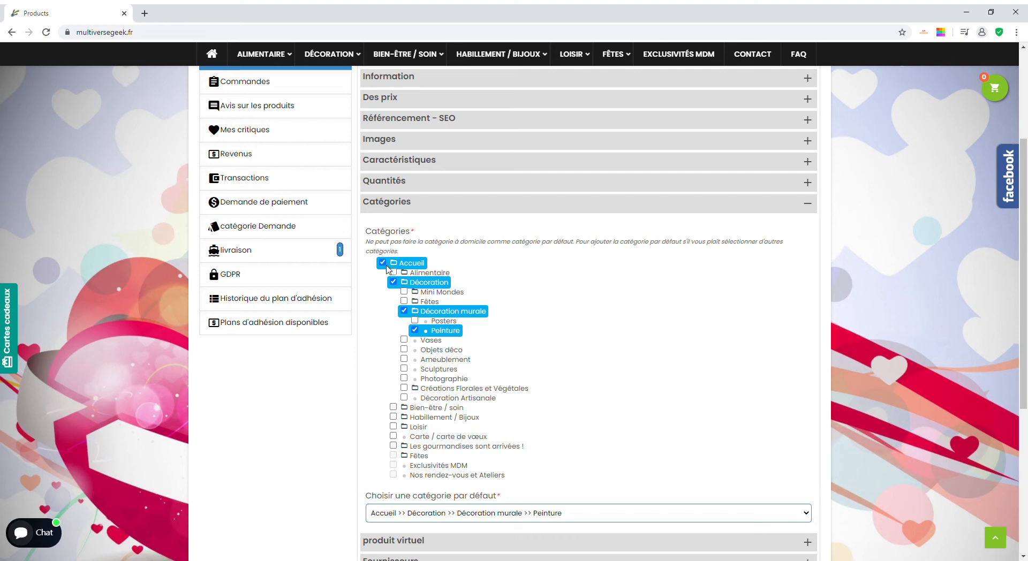
pyautogui.click(383, 262)
# Save the new product while staying on its edit page
pyautogui.scroll(-5, 523, 287)
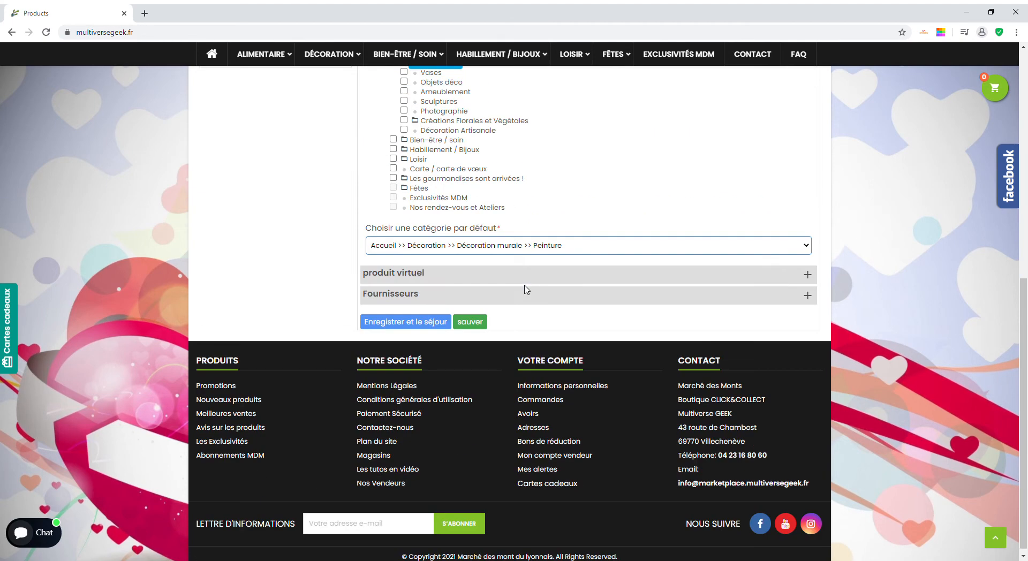
pyautogui.click(392, 322)
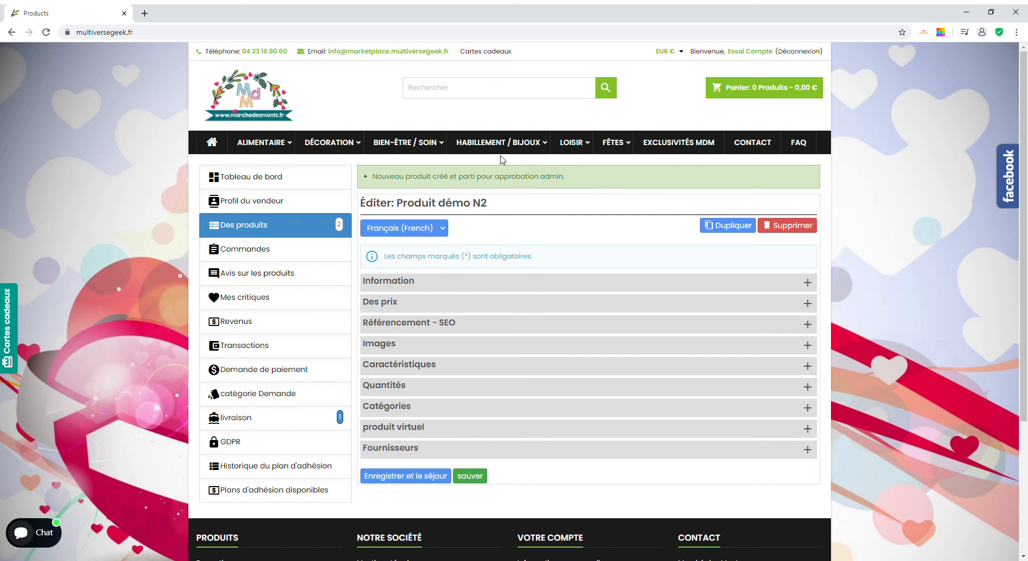
pyautogui.moveTo(347, 167)
# In the Images section, add two image files, including 3824848, and try to upload them to the product
pyautogui.scroll(-3, 526, 211)
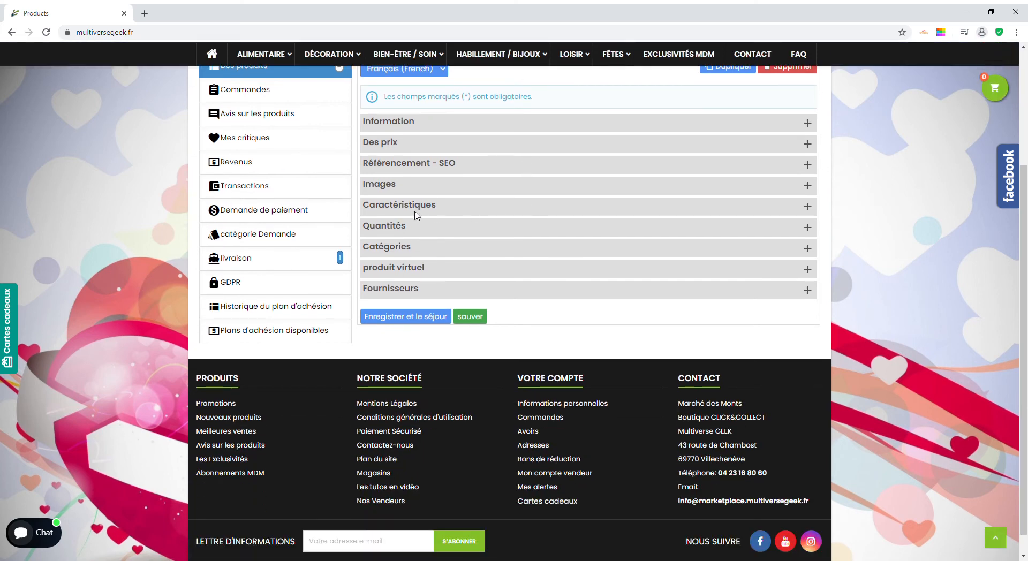
pyautogui.click(403, 190)
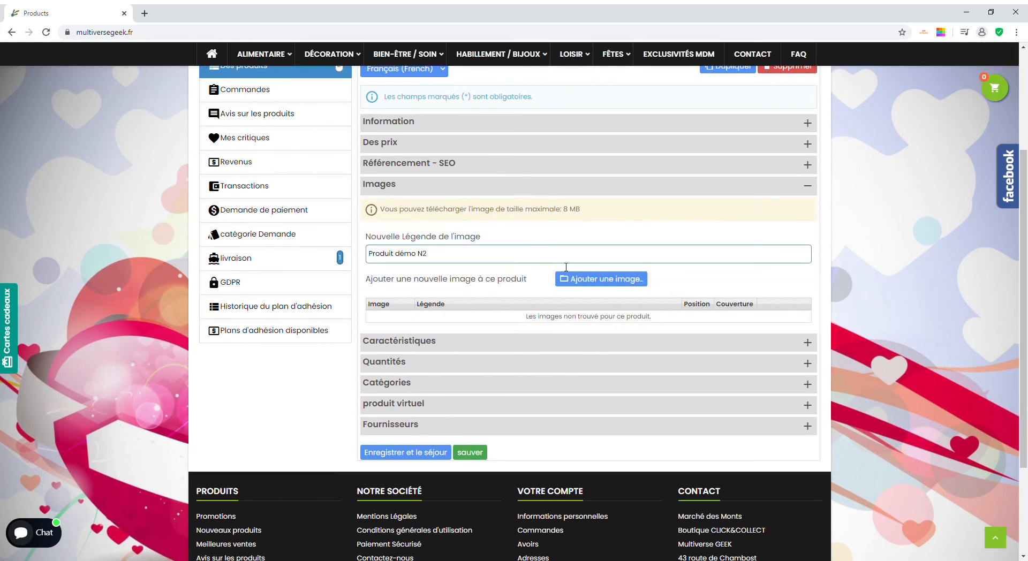
pyautogui.click(593, 281)
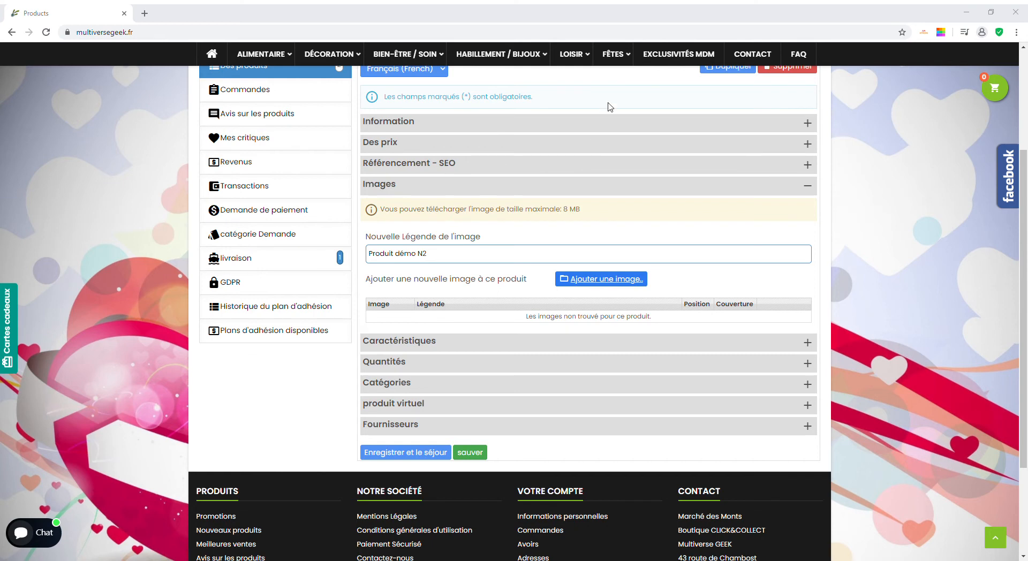
pyautogui.press('Return')
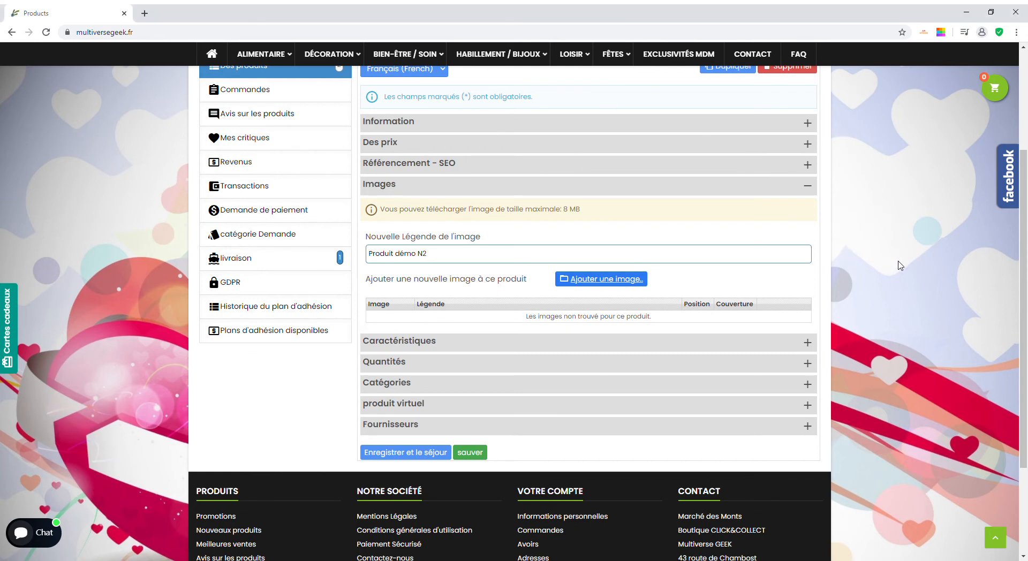
pyautogui.click(600, 287)
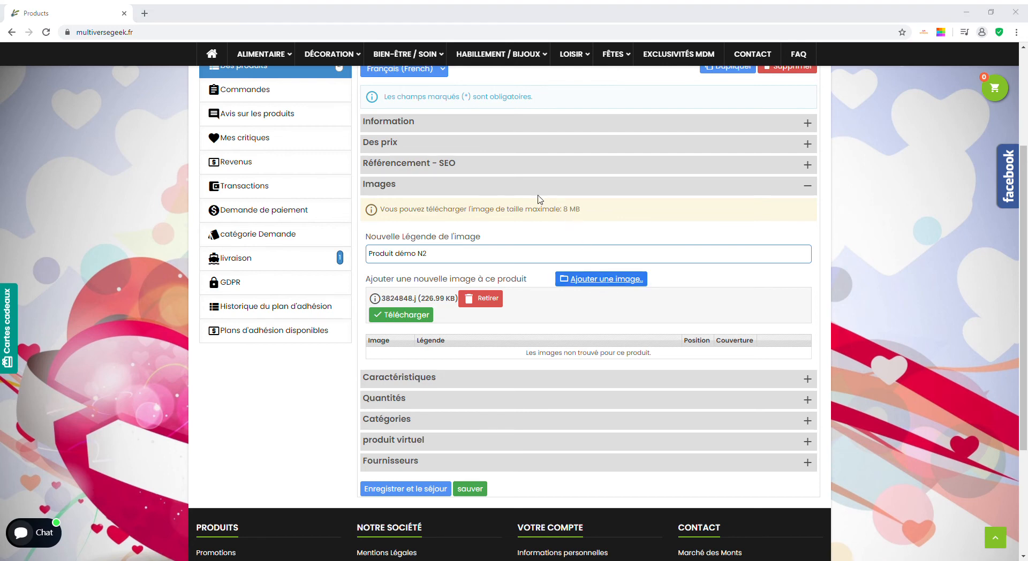
pyautogui.click(915, 266)
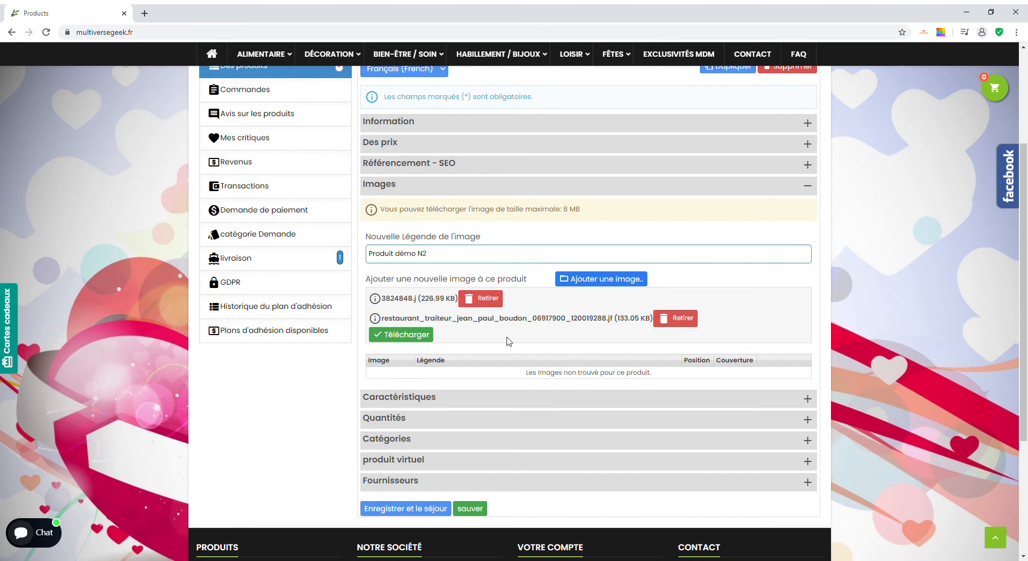
pyautogui.click(423, 335)
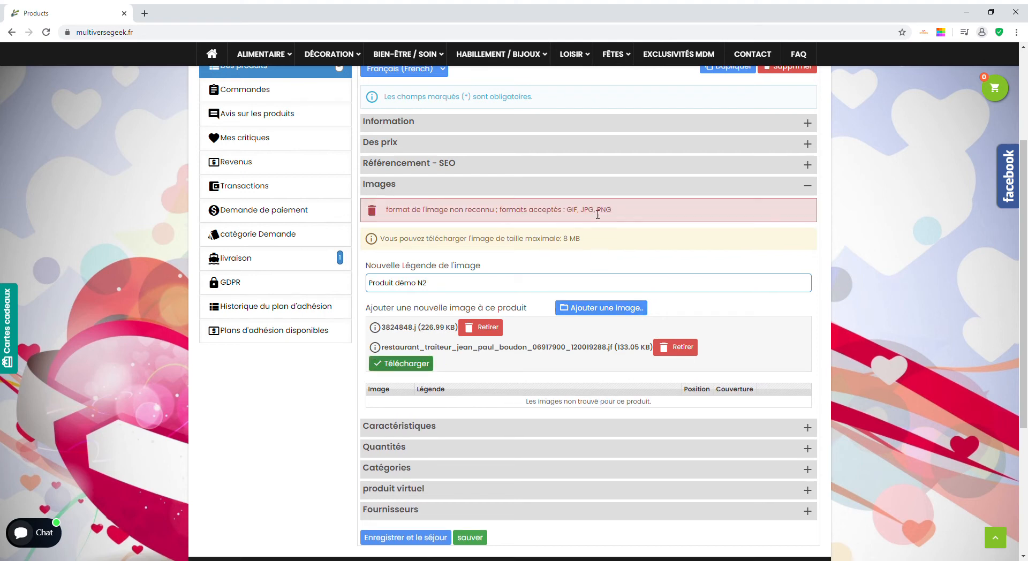
# Clear the queued image files, add the product images again, including 3824848, and upload them to the product
pyautogui.click(673, 349)
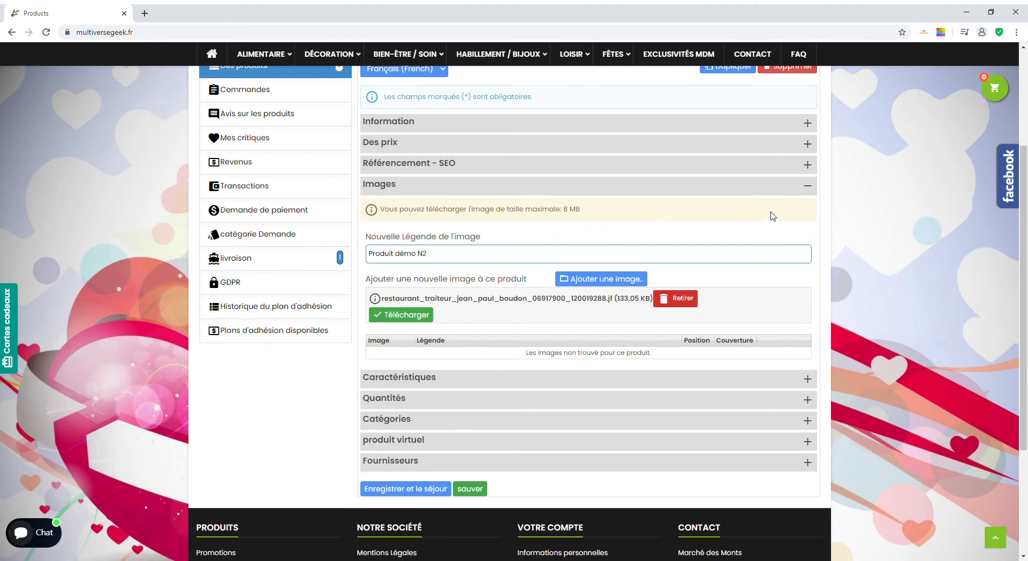
pyautogui.click(425, 317)
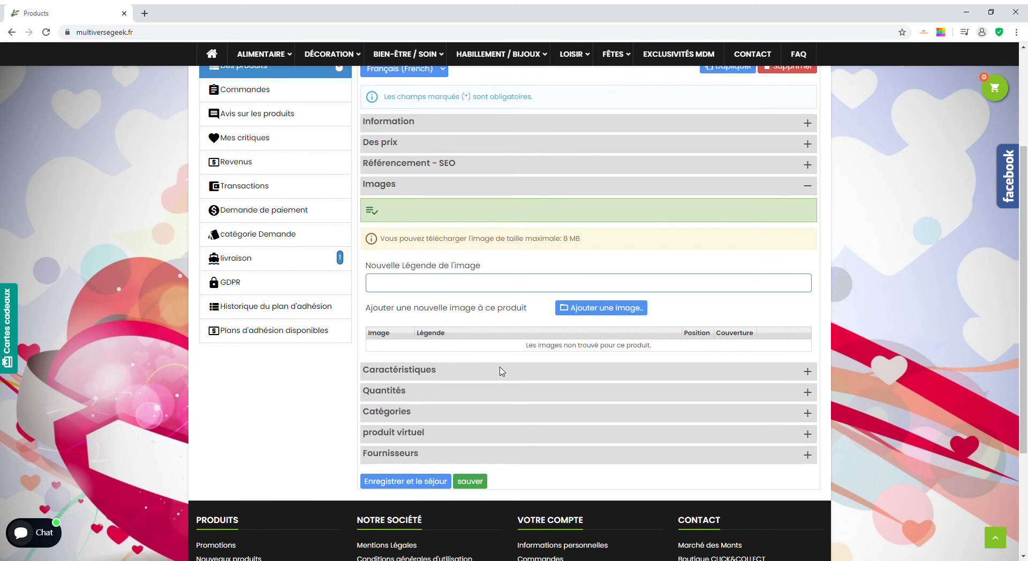
pyautogui.click(595, 315)
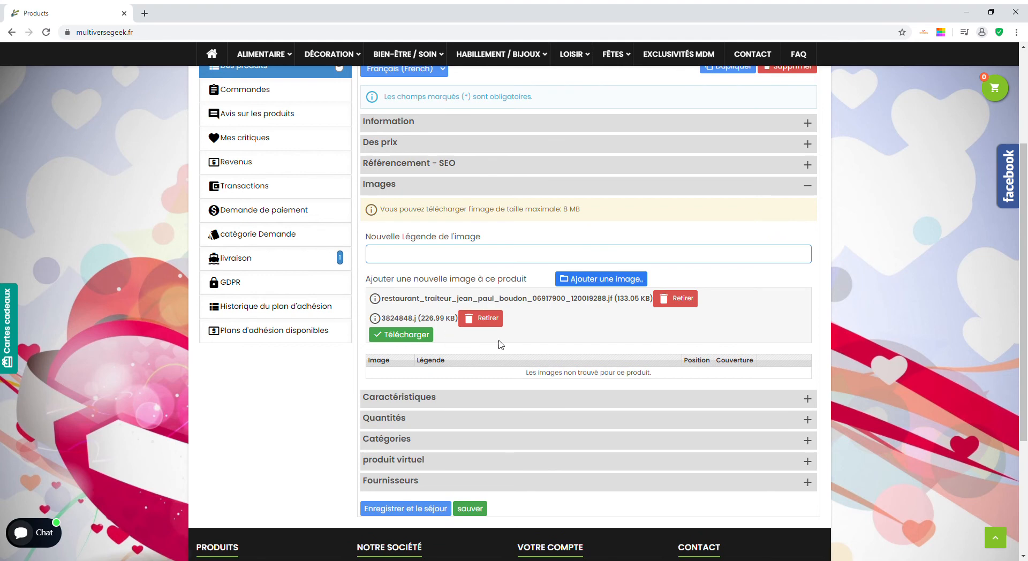
pyautogui.click(402, 336)
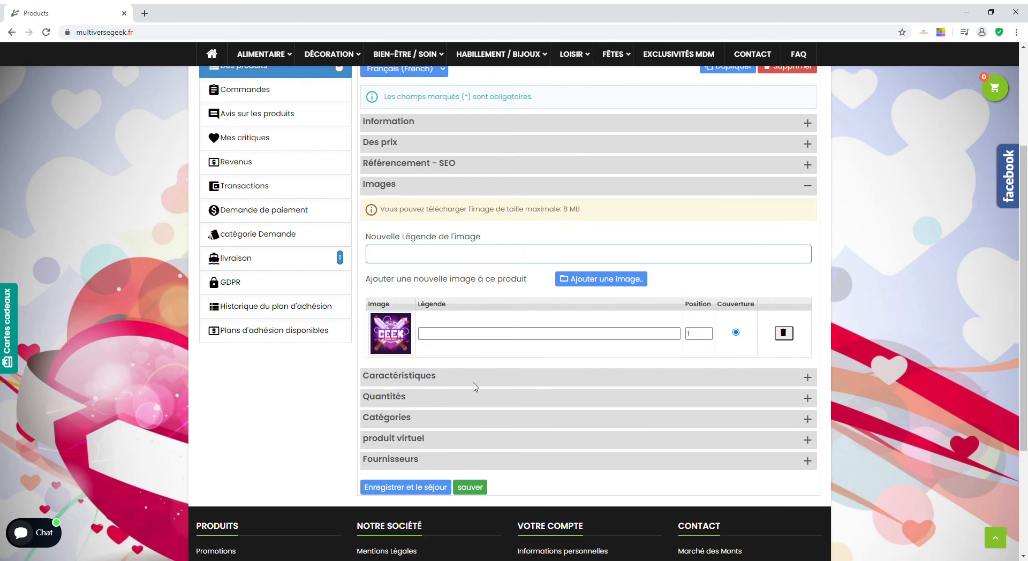
pyautogui.click(701, 339)
# Examine the virtual product file option, the list of available suppliers and the form for adding a new supplier, without changing anything
pyautogui.click(421, 443)
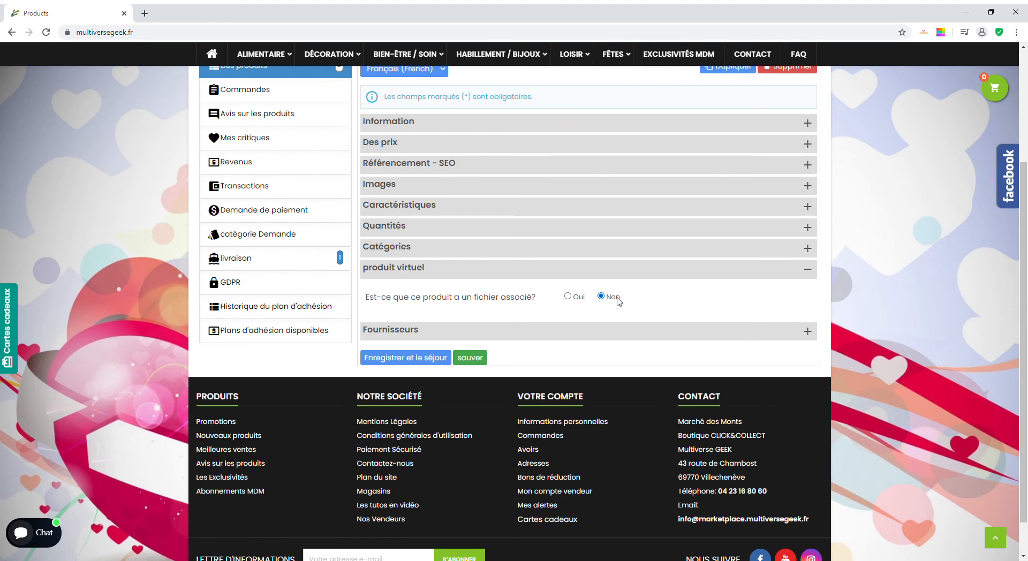
pyautogui.click(657, 331)
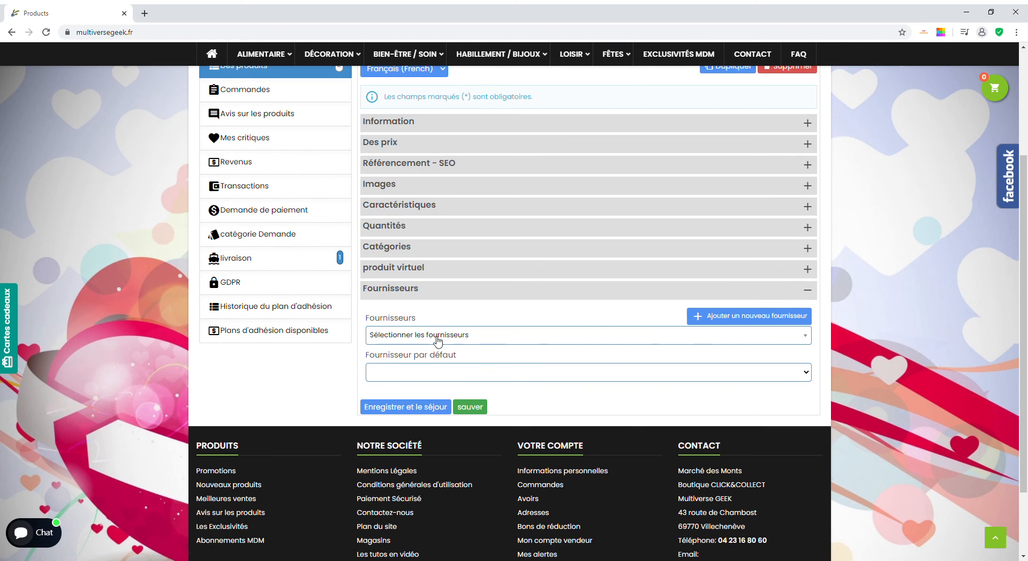
pyautogui.click(775, 341)
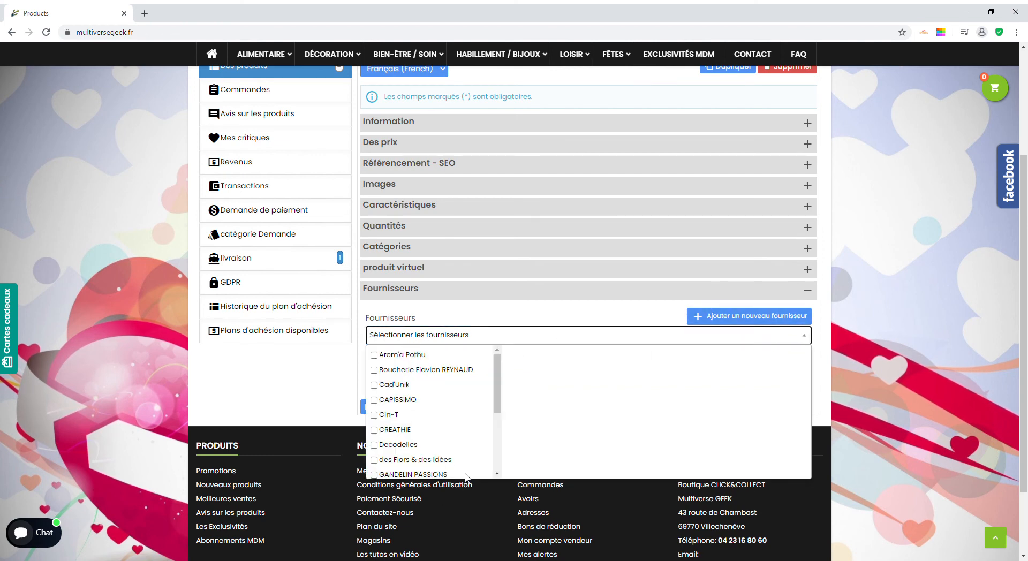
pyautogui.click(872, 321)
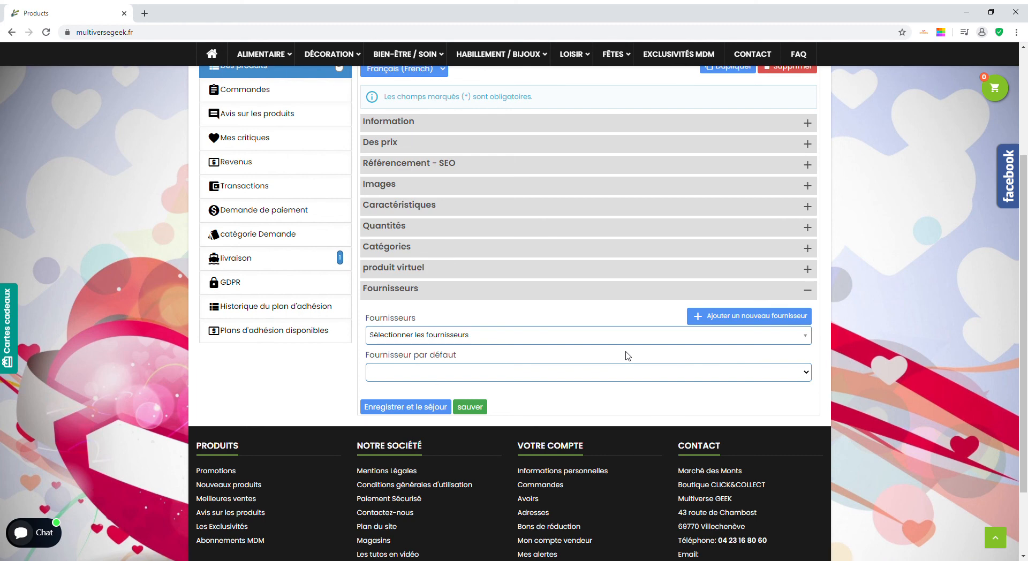
pyautogui.click(738, 316)
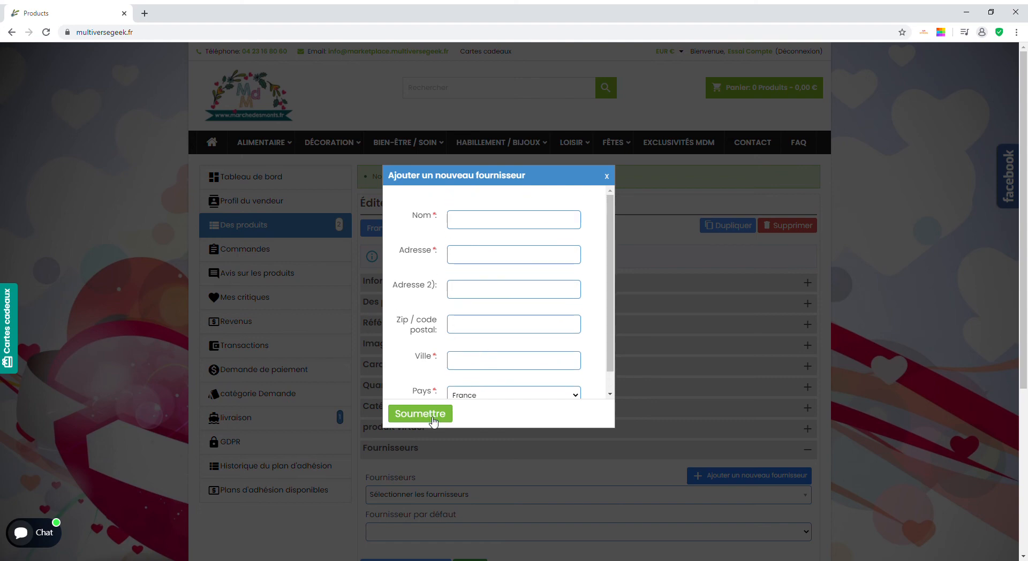
pyautogui.click(606, 176)
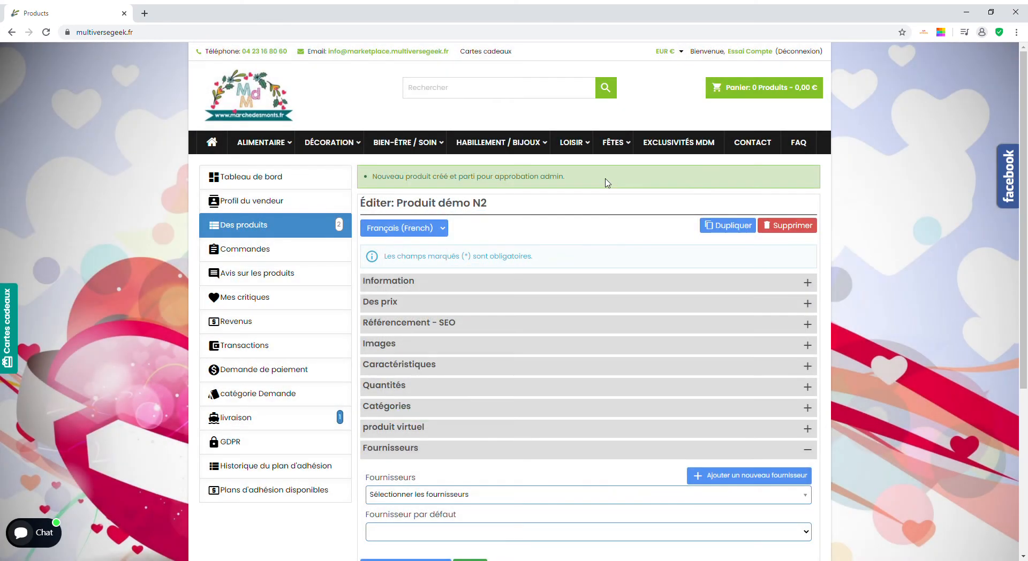
# Save the product and return to the product list
pyautogui.scroll(-4, 687, 211)
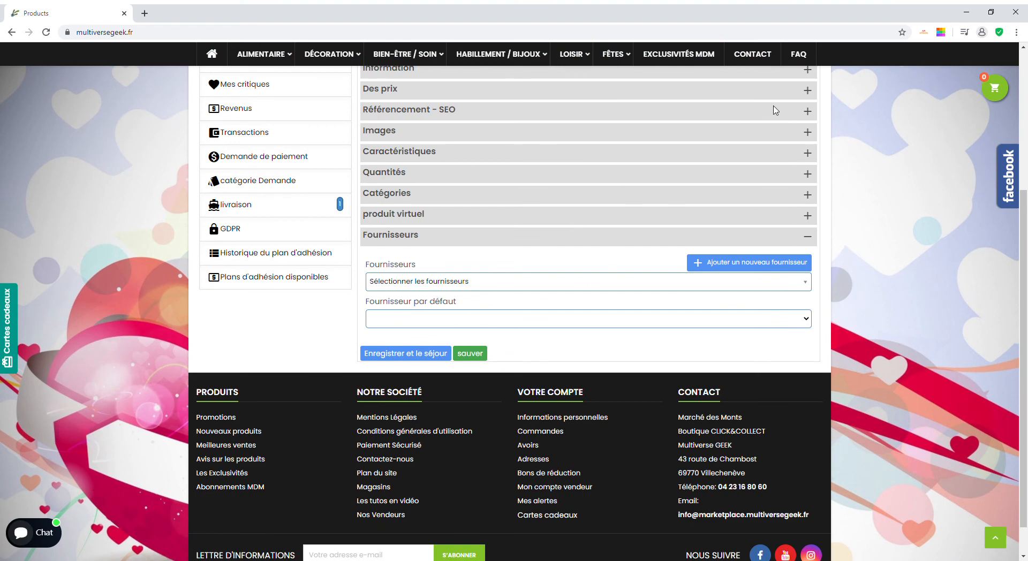
pyautogui.click(476, 355)
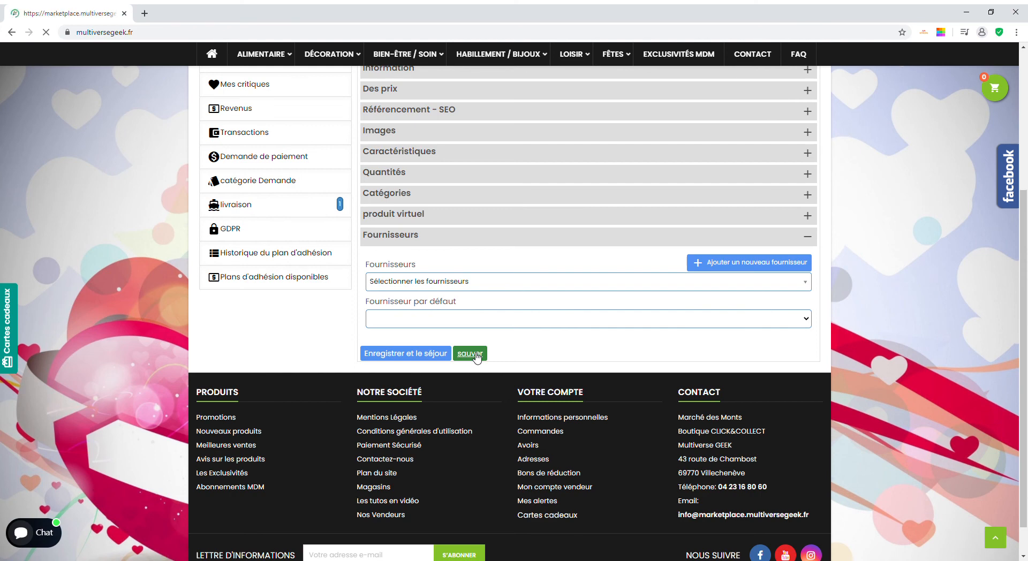
pyautogui.scroll(-1, 971, 349)
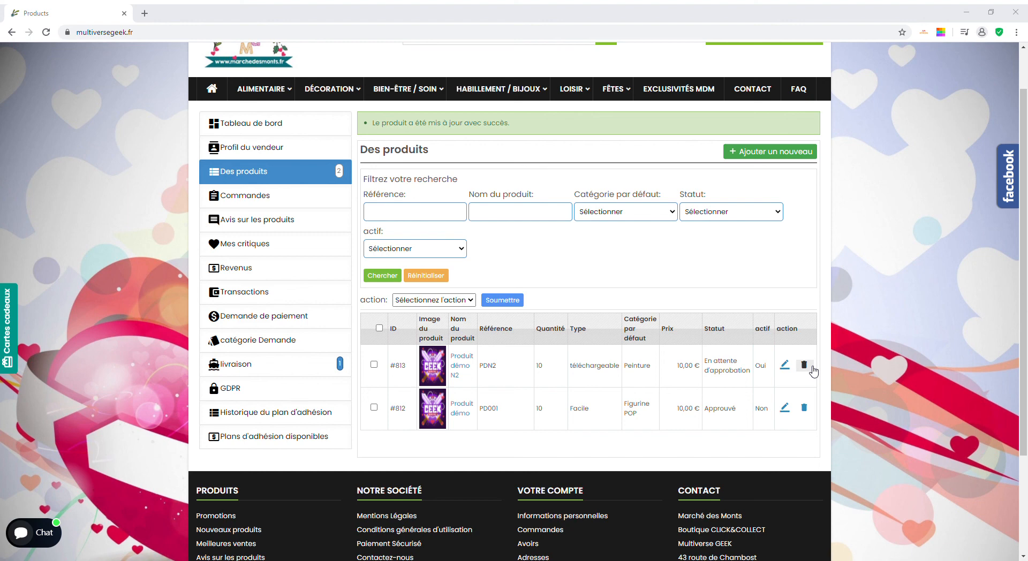
# Check the storefront page of Produit démo N2 from the product list, close it and reload the list
pyautogui.click(466, 360)
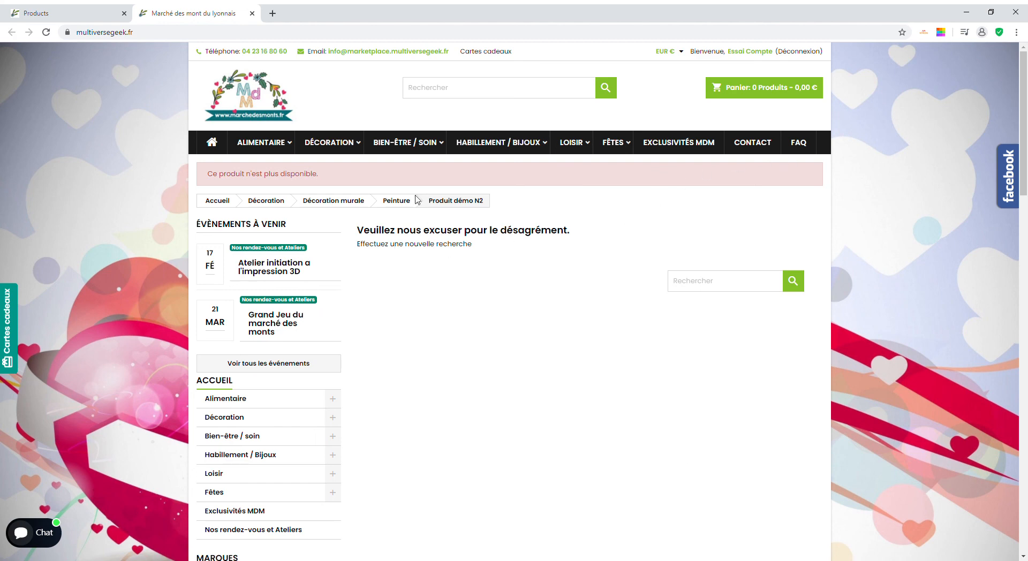
pyautogui.click(251, 13)
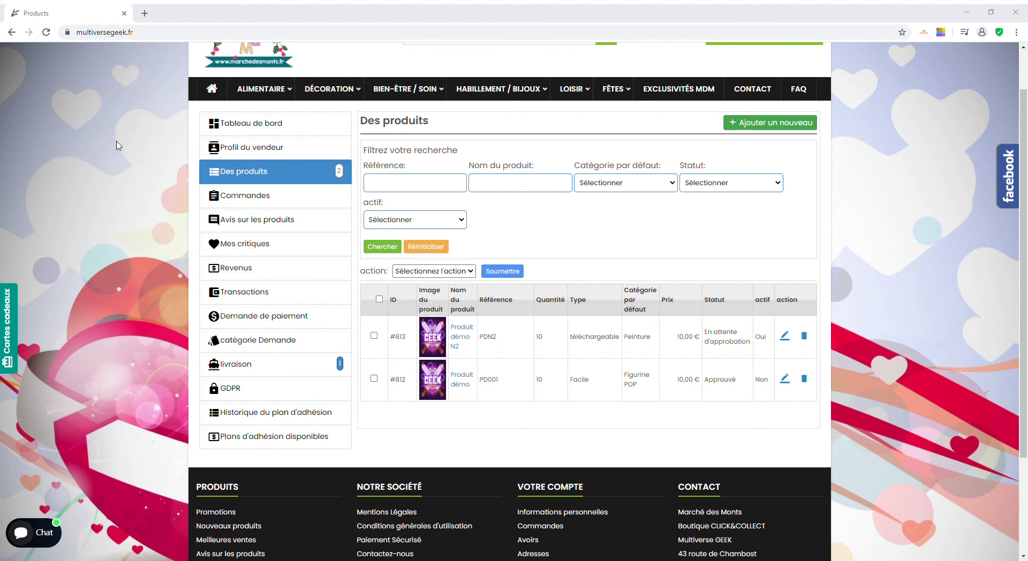
pyautogui.click(46, 33)
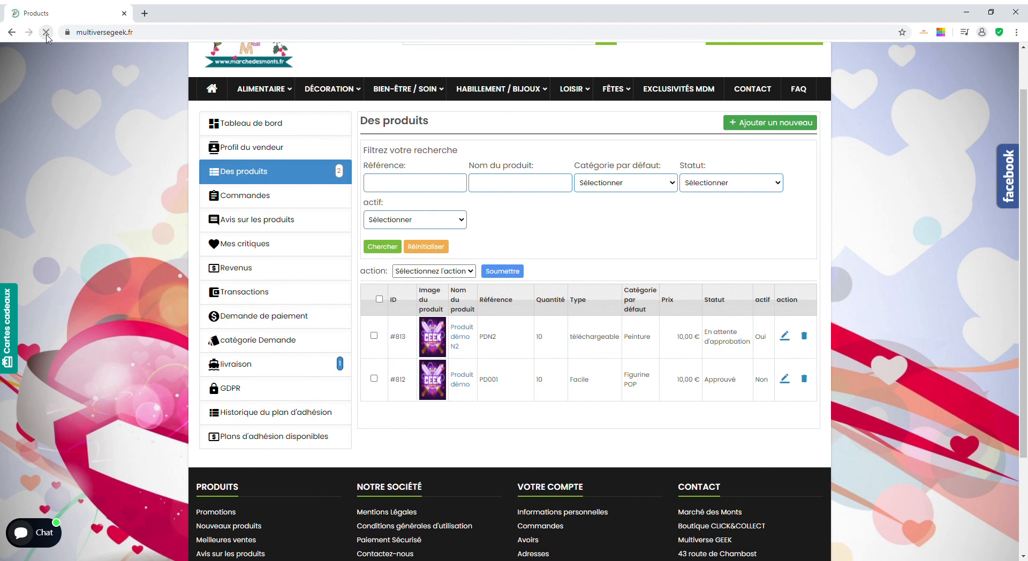
# Open the storefront page of Produit démo N2 again and review its price, minimum quantity, seller and product details
pyautogui.click(464, 335)
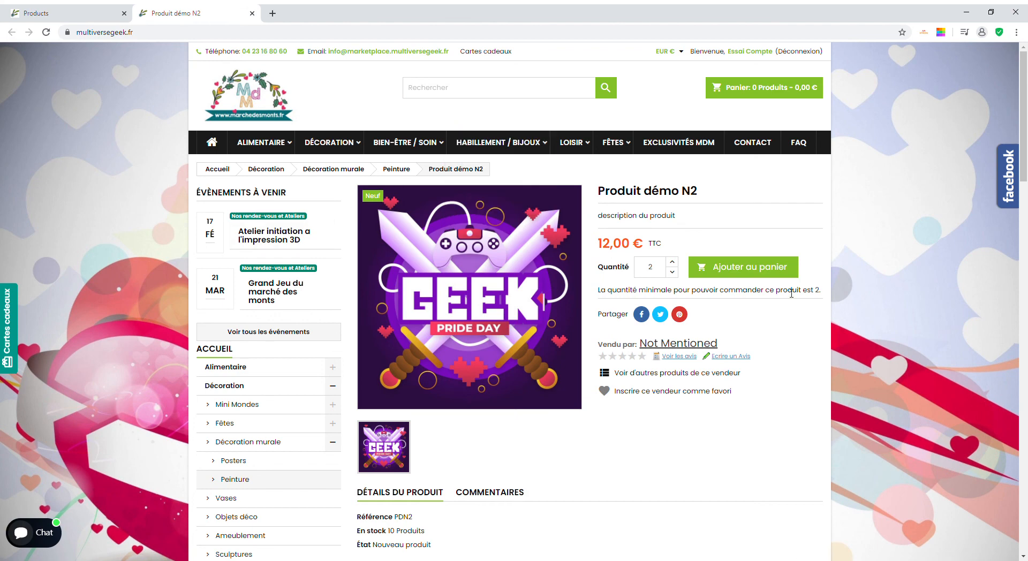
pyautogui.scroll(-3, 509, 391)
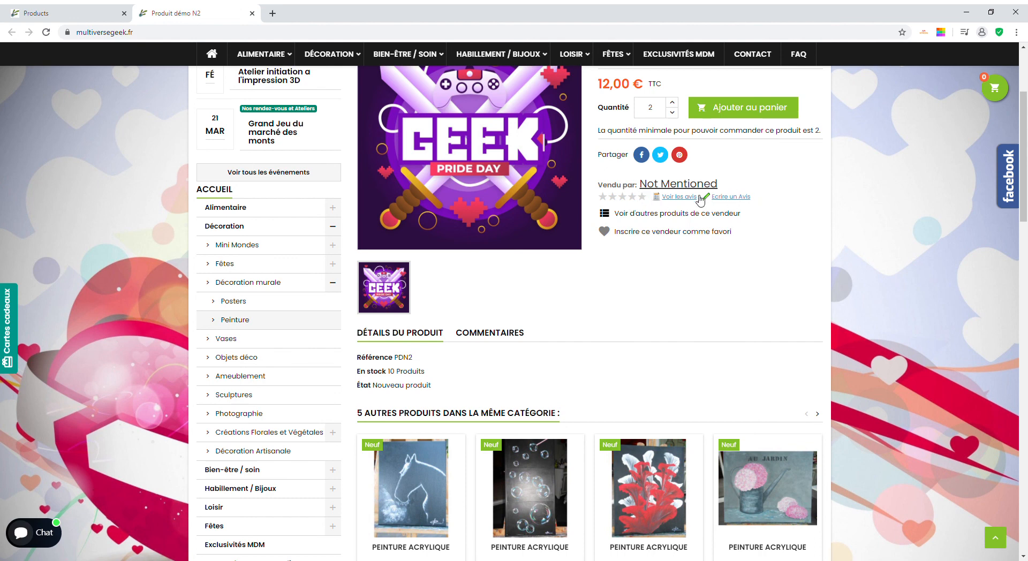
pyautogui.scroll(-1, 766, 273)
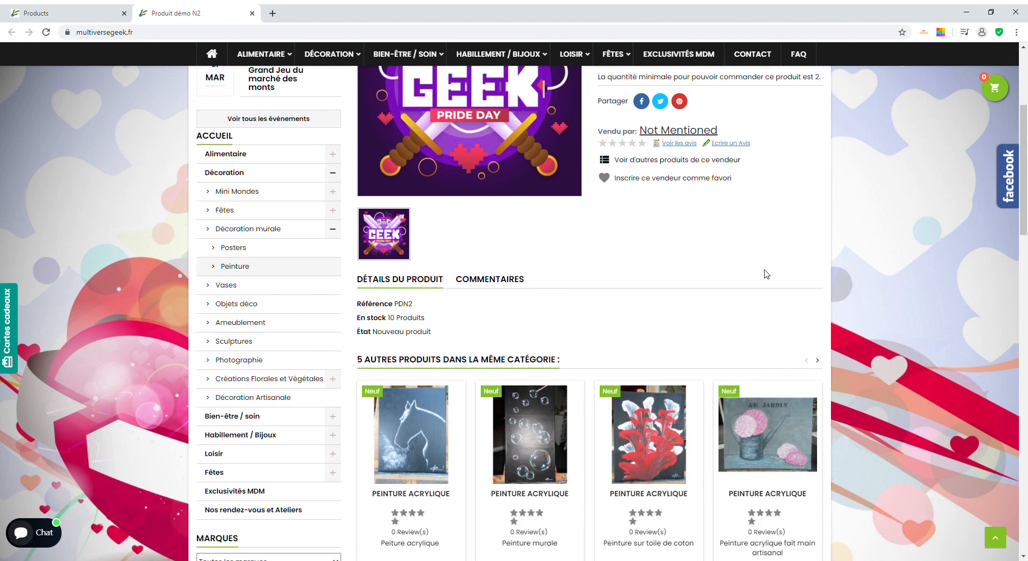
pyautogui.scroll(2, 766, 273)
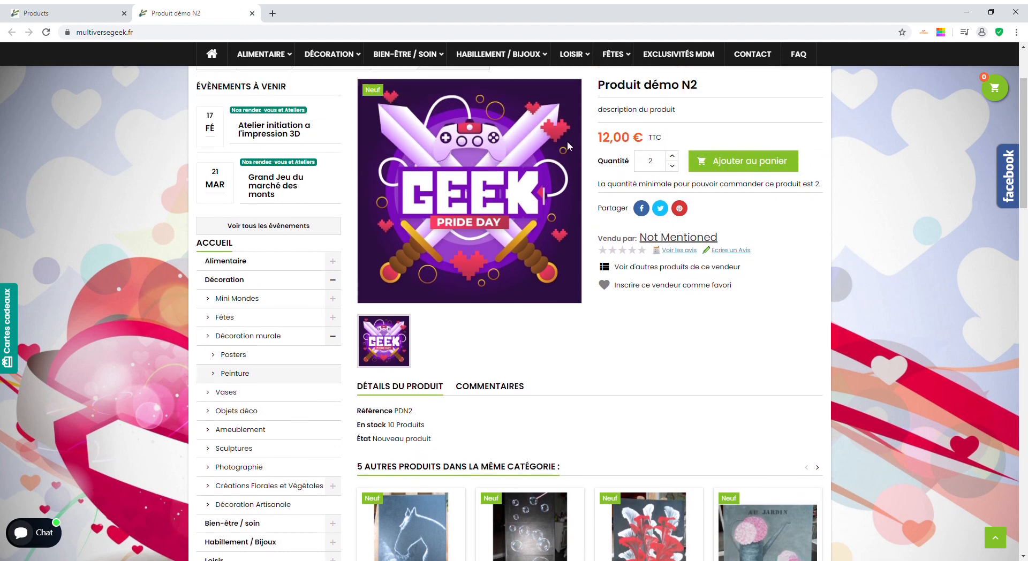
# Set the order quantity of Produit démo N2 to 4, add it to the cart and dismiss the cart confirmation
pyautogui.moveTo(572, 54)
pyautogui.click(676, 157)
pyautogui.click(672, 156)
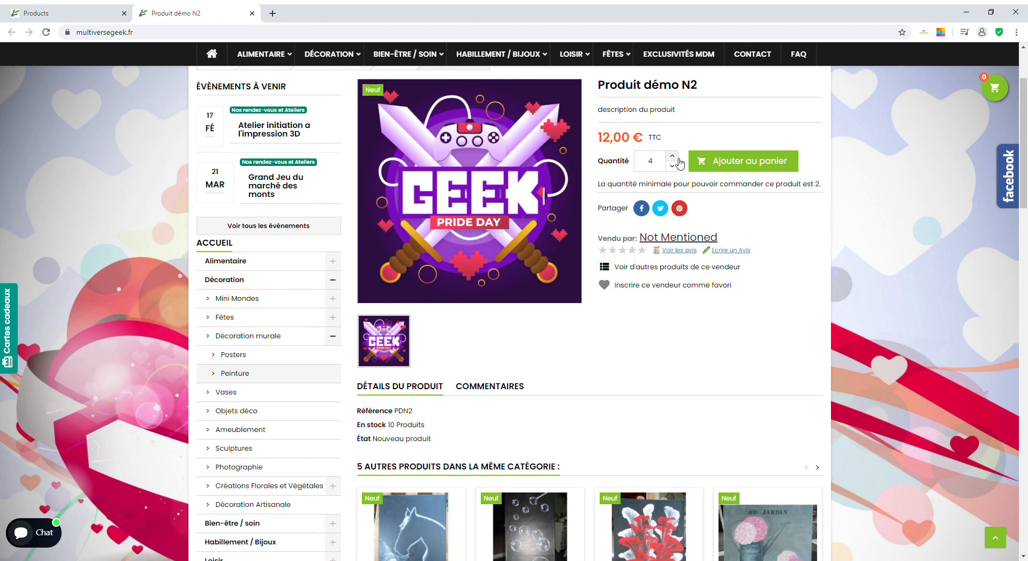
pyautogui.click(732, 167)
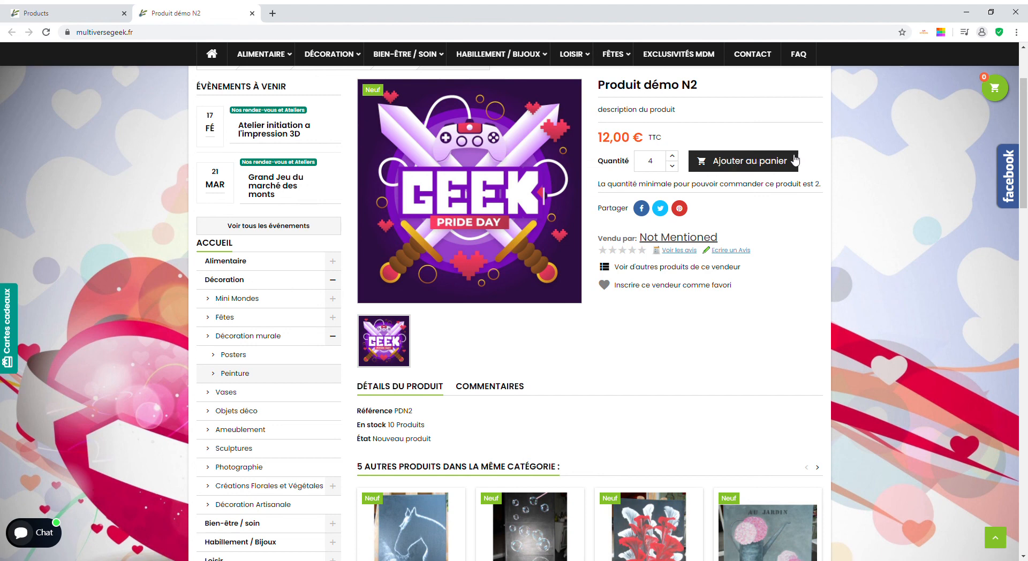
pyautogui.click(755, 167)
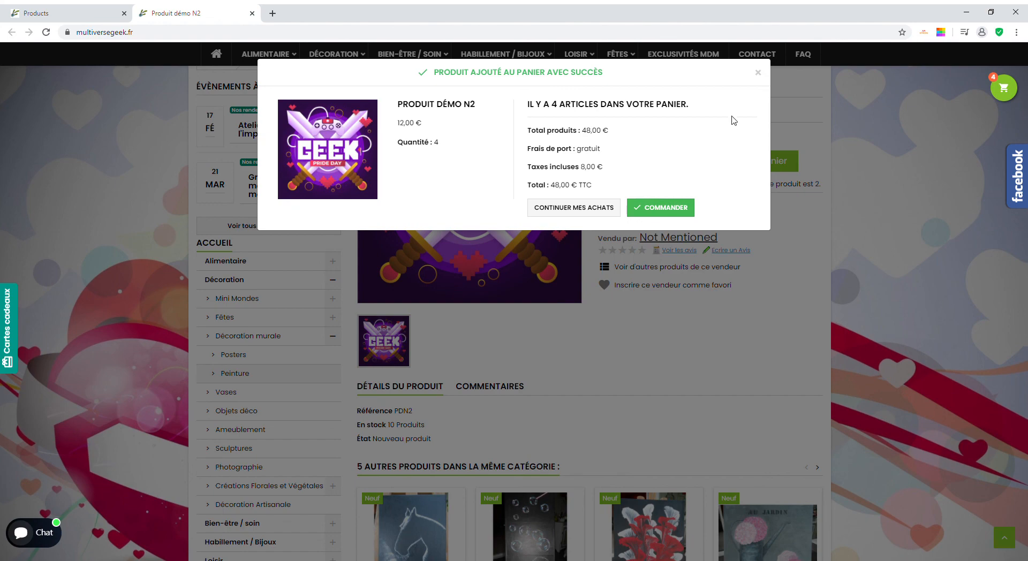
pyautogui.click(758, 73)
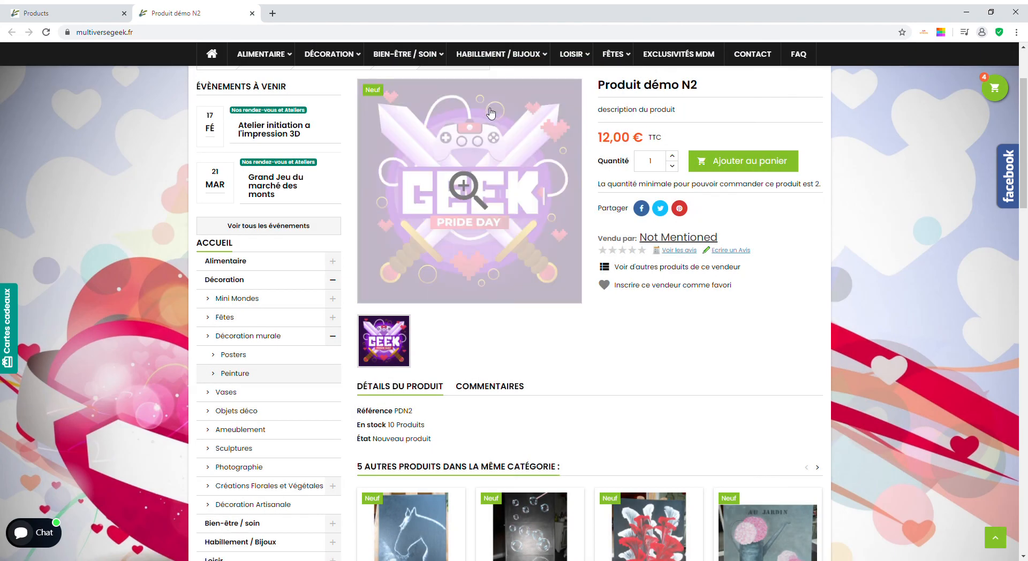
# Close the storefront page and start a new product from the product list
pyautogui.click(251, 13)
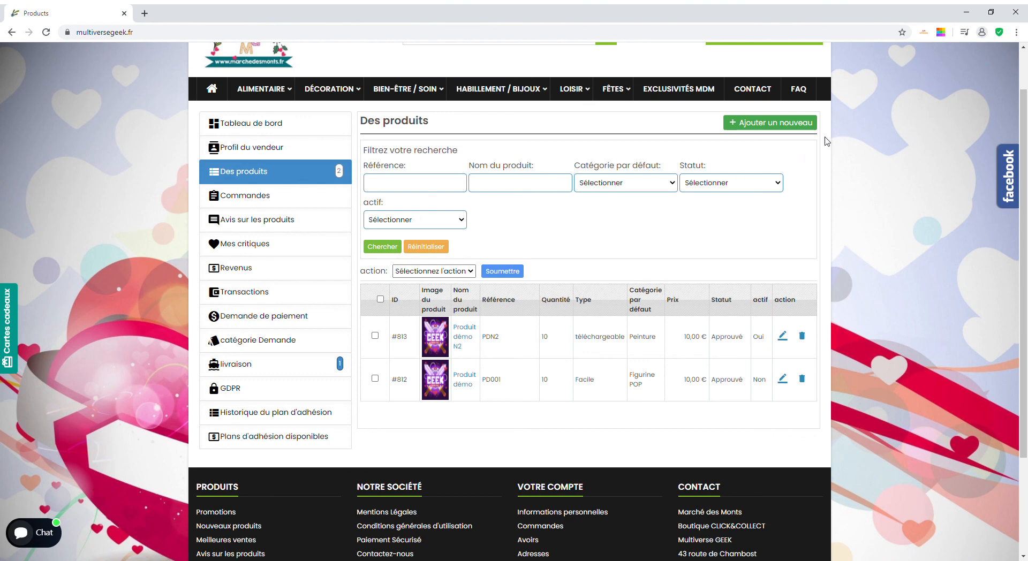
pyautogui.click(807, 124)
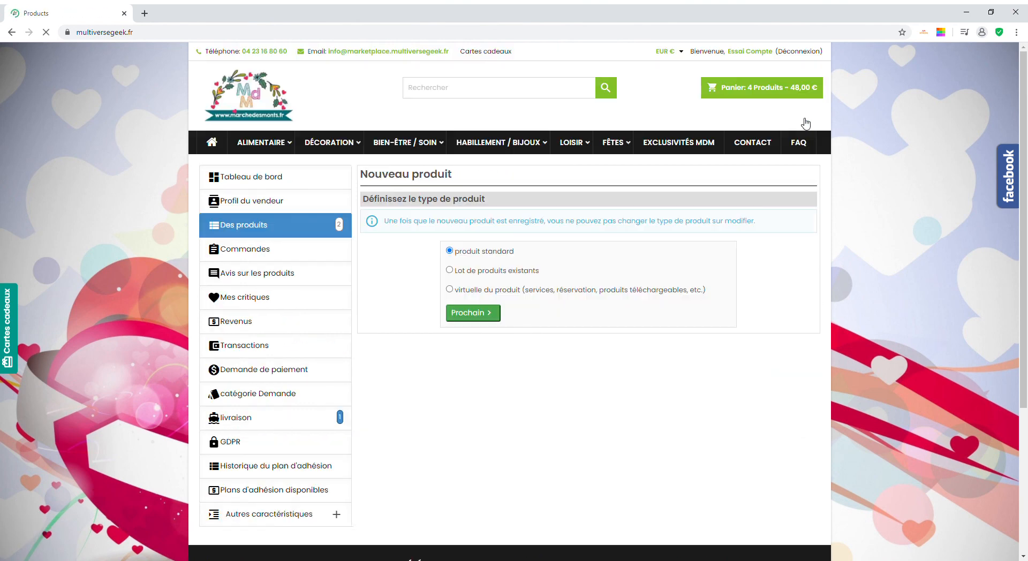